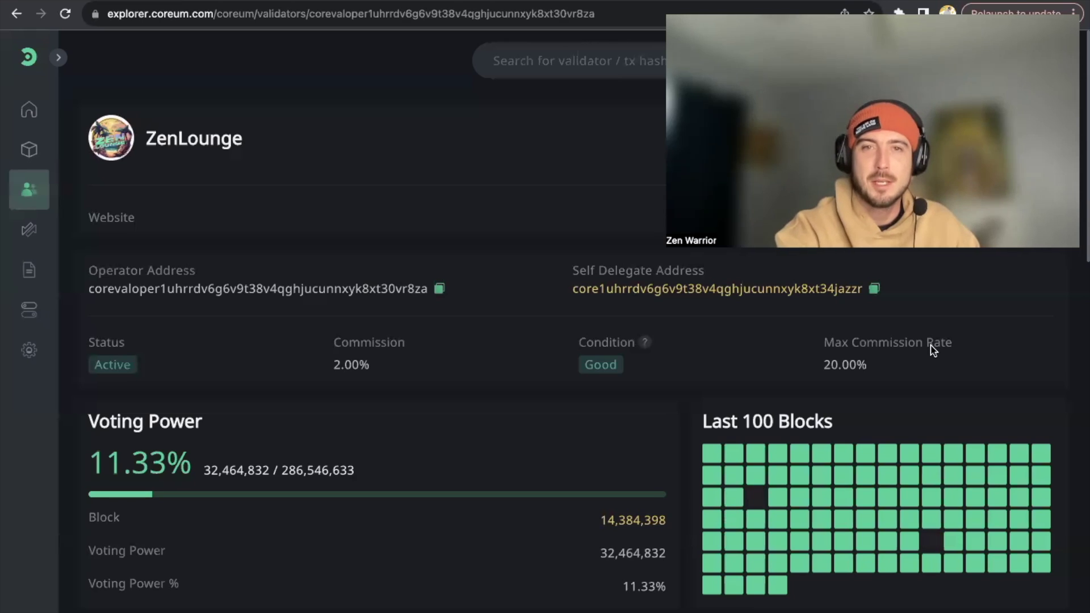
View the Pulsara $SARA airdrop guide on Medium, and switch to the Osmosis app
left_click(375, 2)
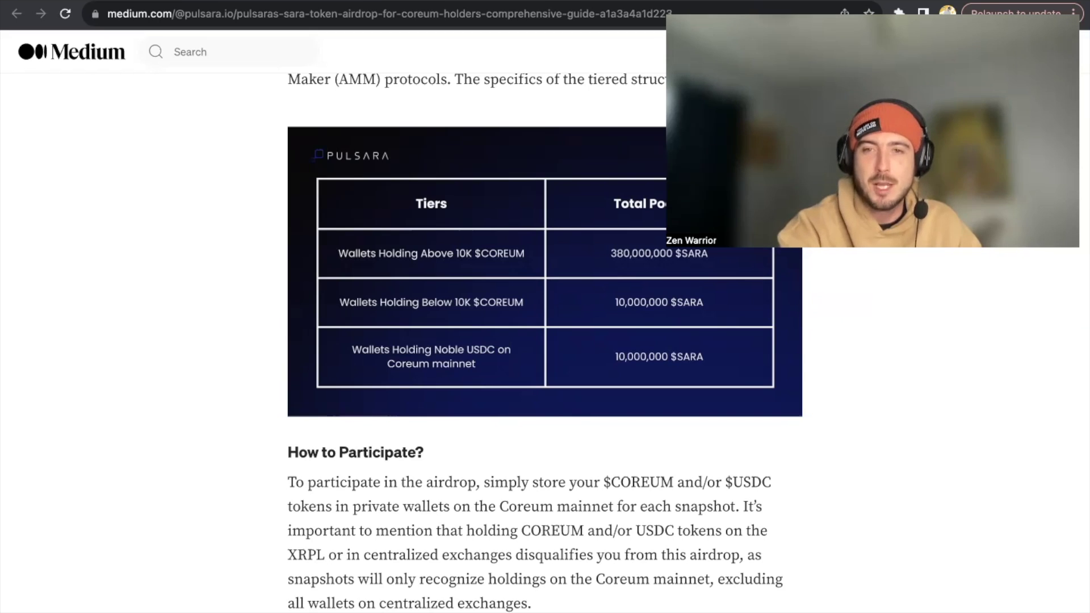
left_click(82, 27)
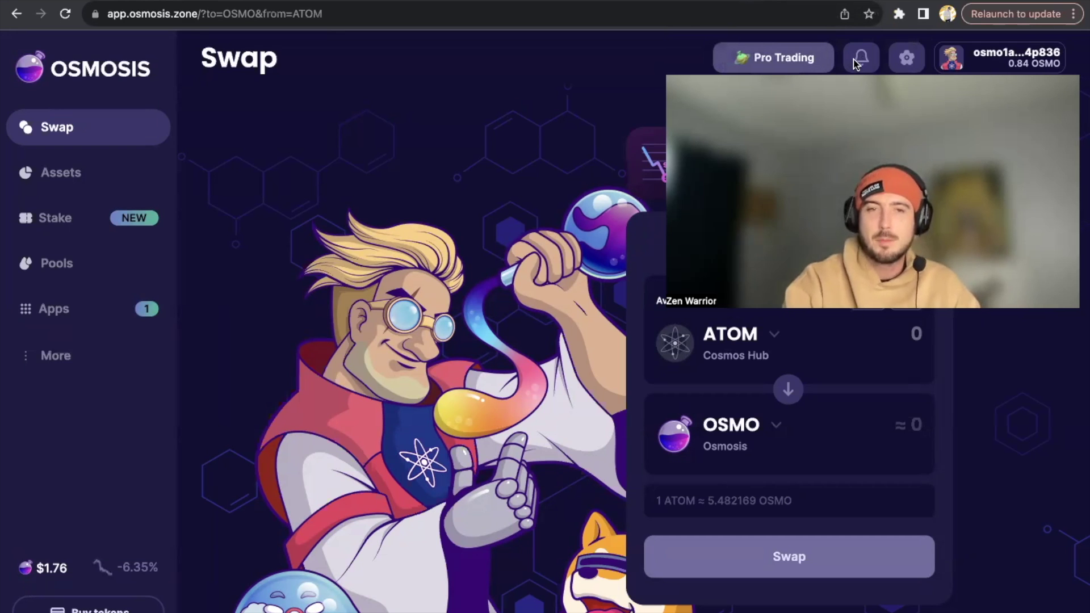
Search the Osmosis assets for "usdc" and open the details page of the plain USDC token
left_click(63, 175)
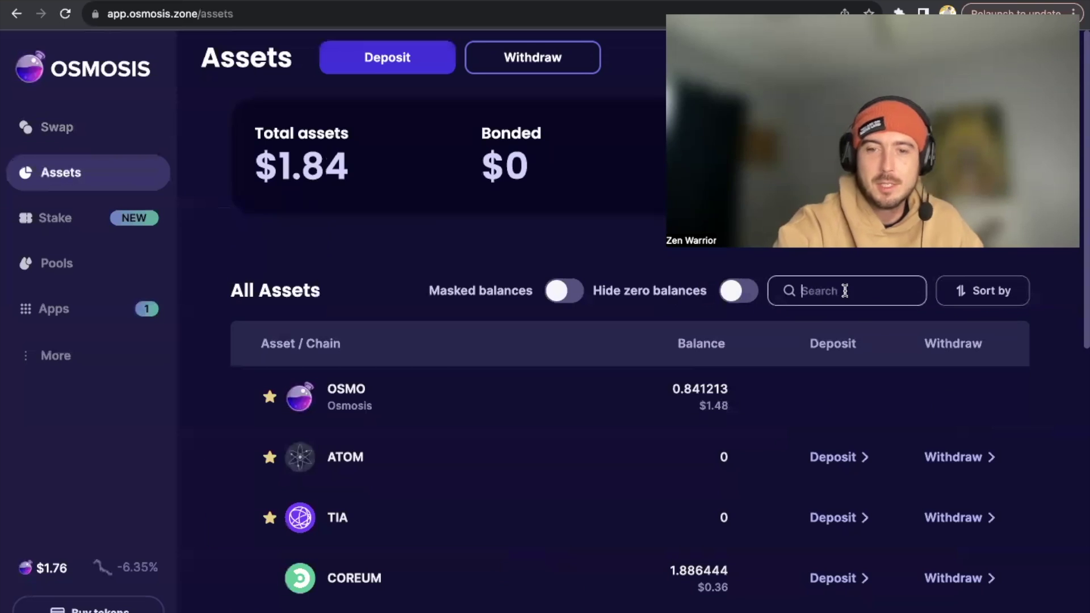
left_click(818, 290)
type("usdc")
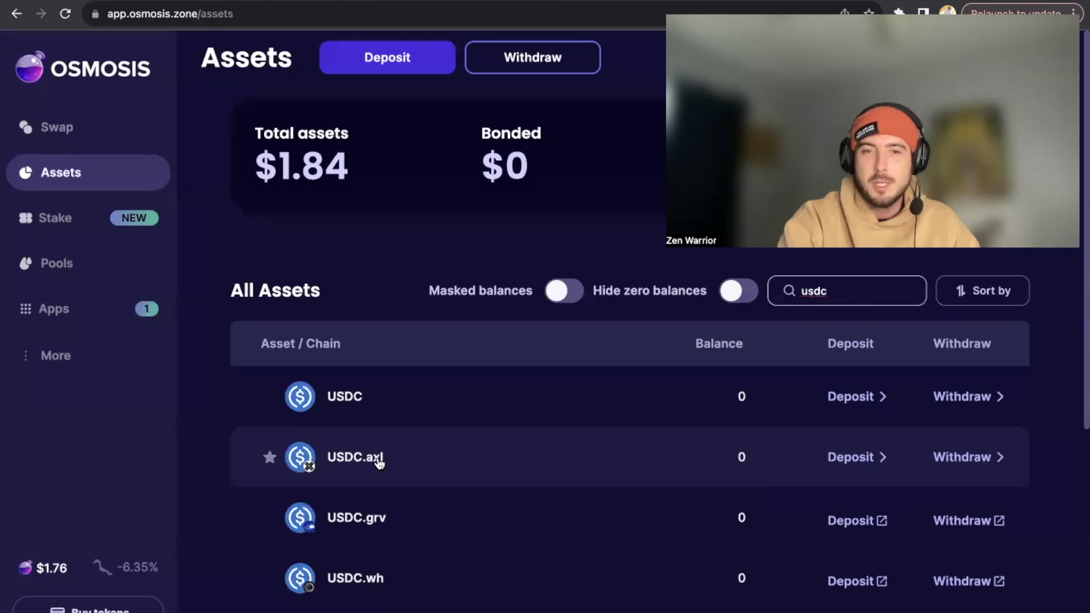
scroll(470, 531, "down", 1)
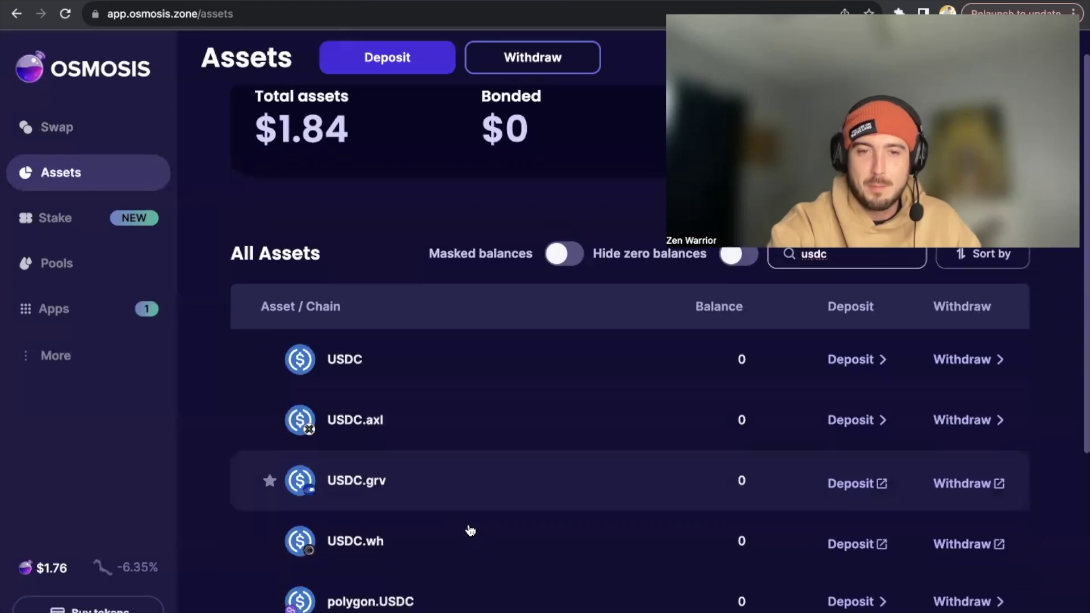
scroll(470, 530, "down", 1)
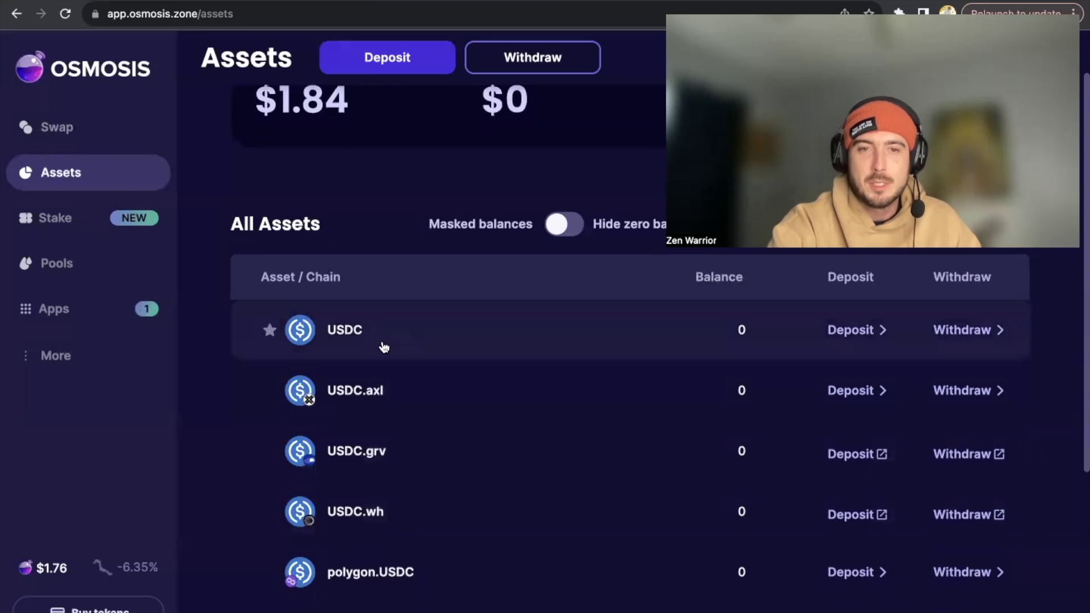
scroll(390, 384, "down", 3)
scroll(389, 384, "up", 3)
left_click(379, 320)
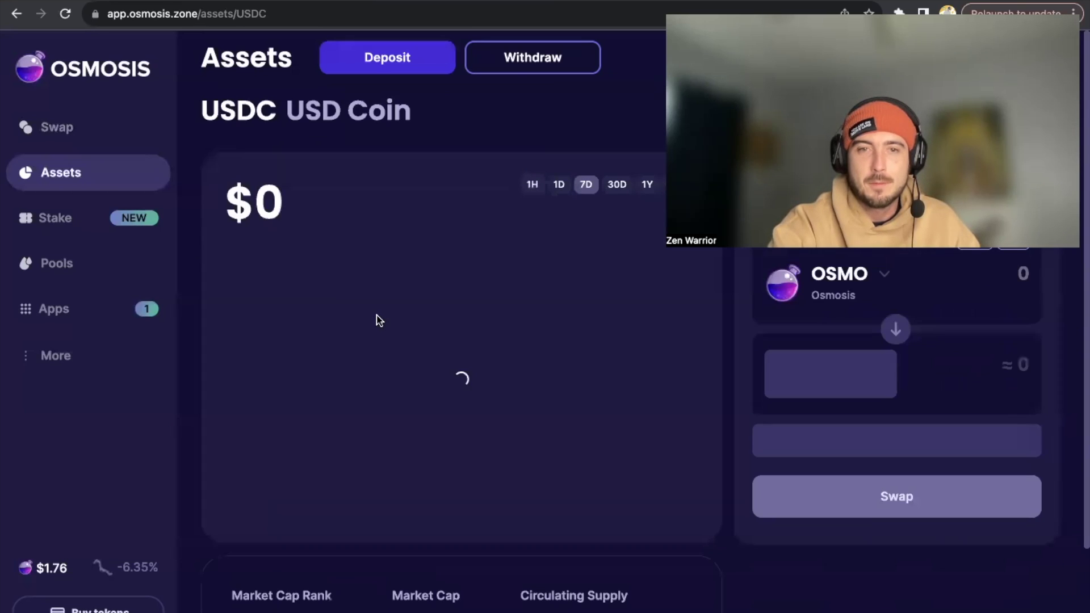
Examine the USDC token's price and market details, including its linked Circle website, and return to the token page
scroll(352, 209, "down", 5)
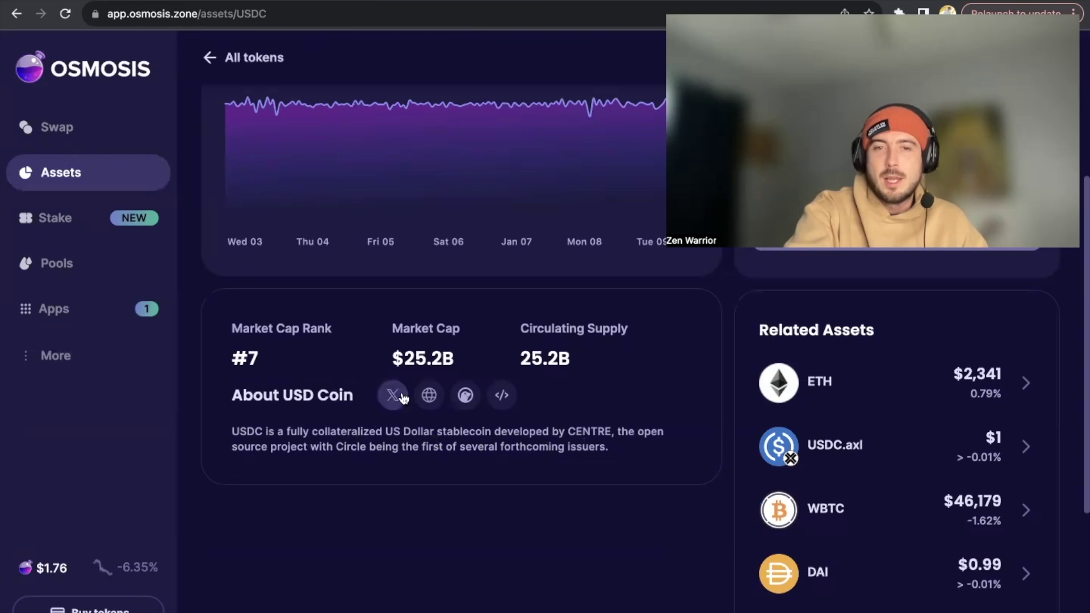
left_click(429, 395)
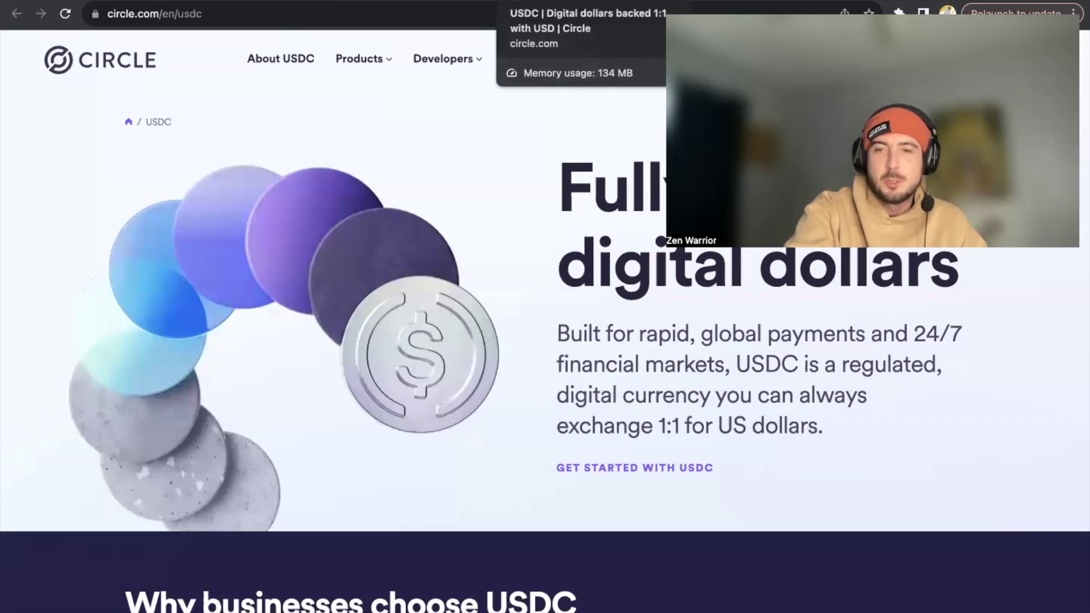
key("ctrl+w")
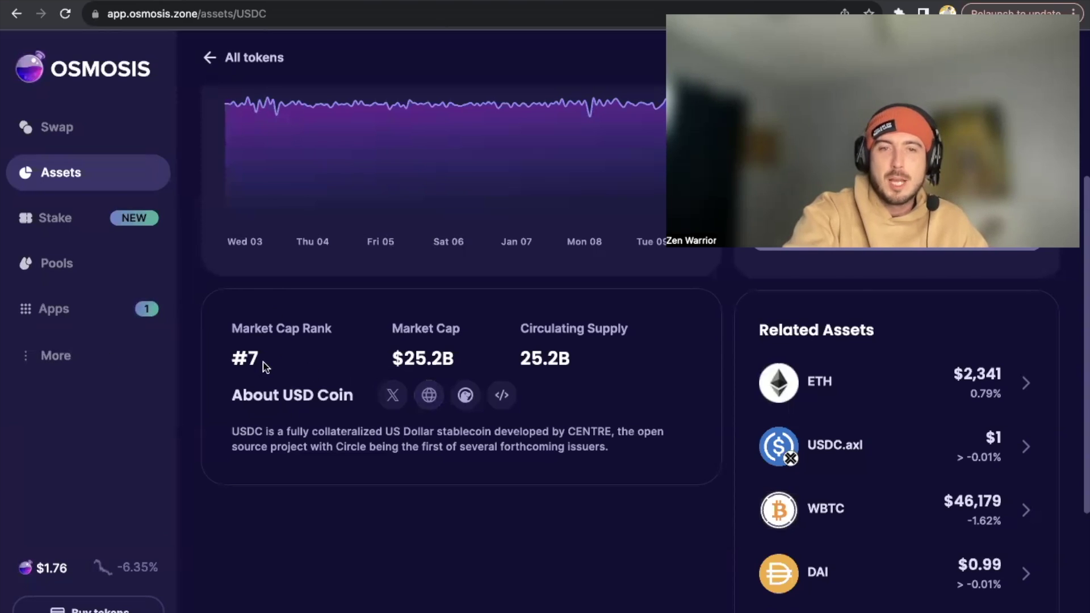
scroll(254, 369, "up", 4)
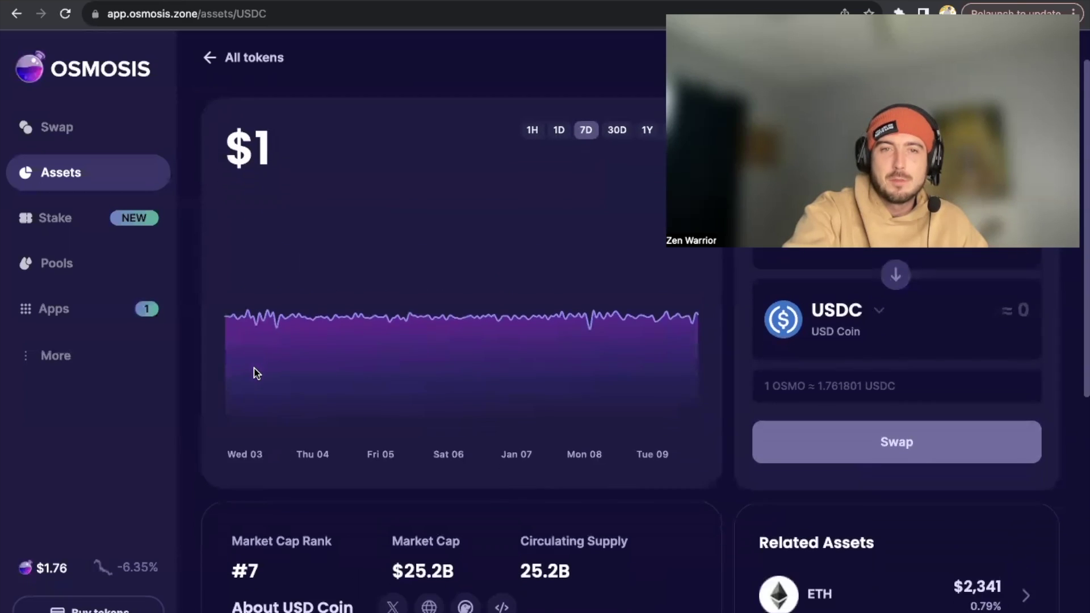
scroll(254, 373, "up", 1)
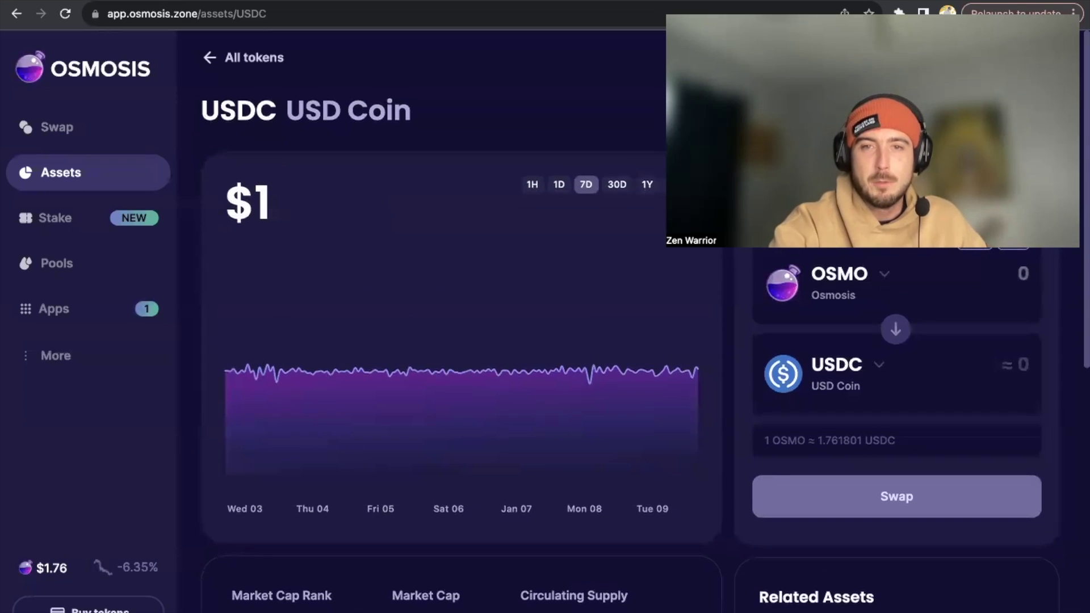
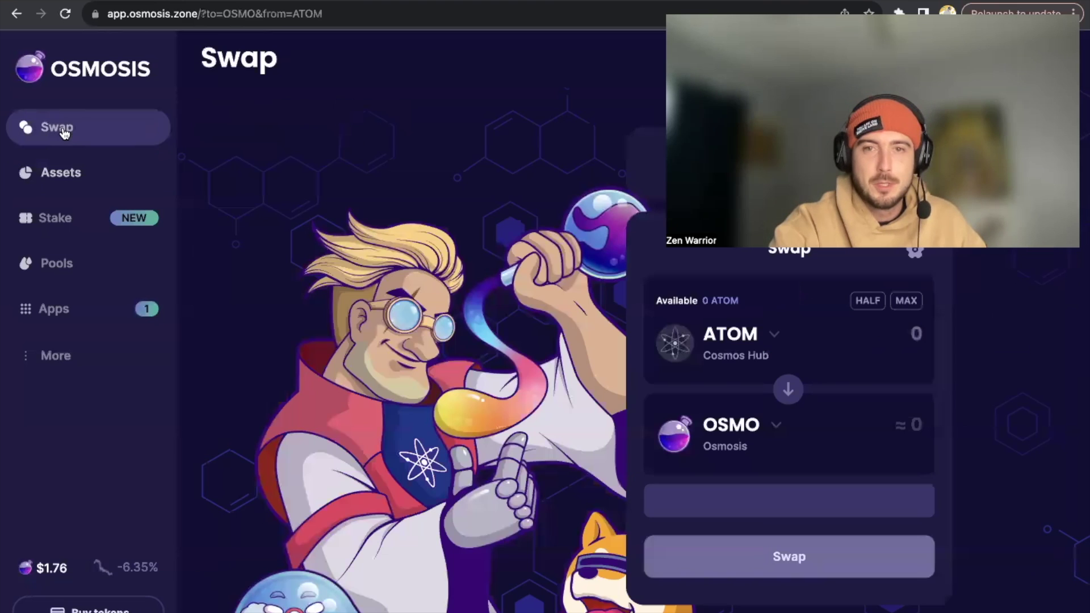
left_click(78, 172)
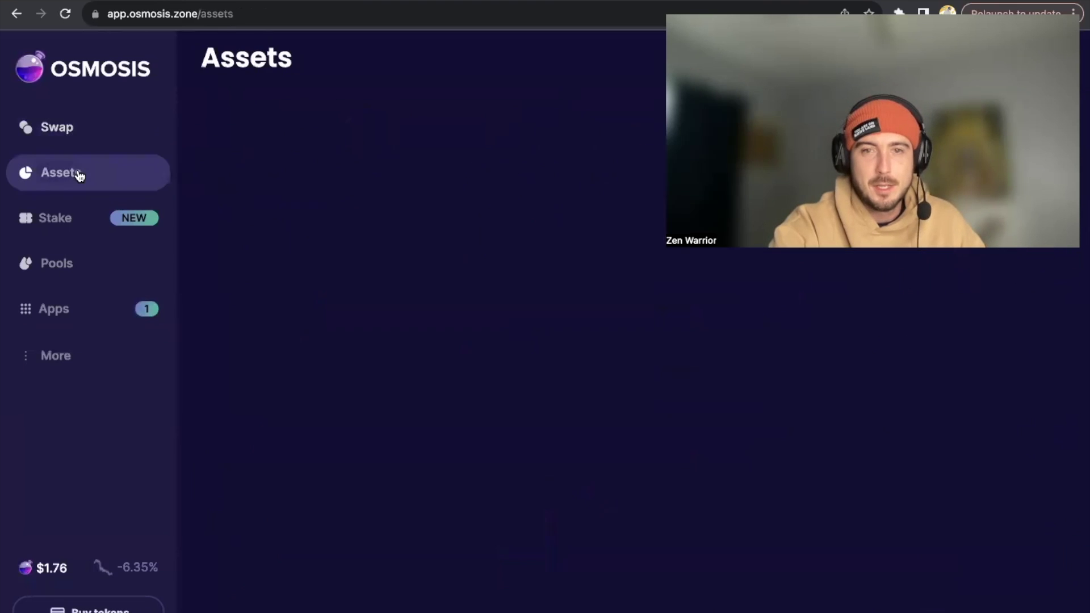
scroll(564, 403, "down", 4)
scroll(566, 406, "up", 1)
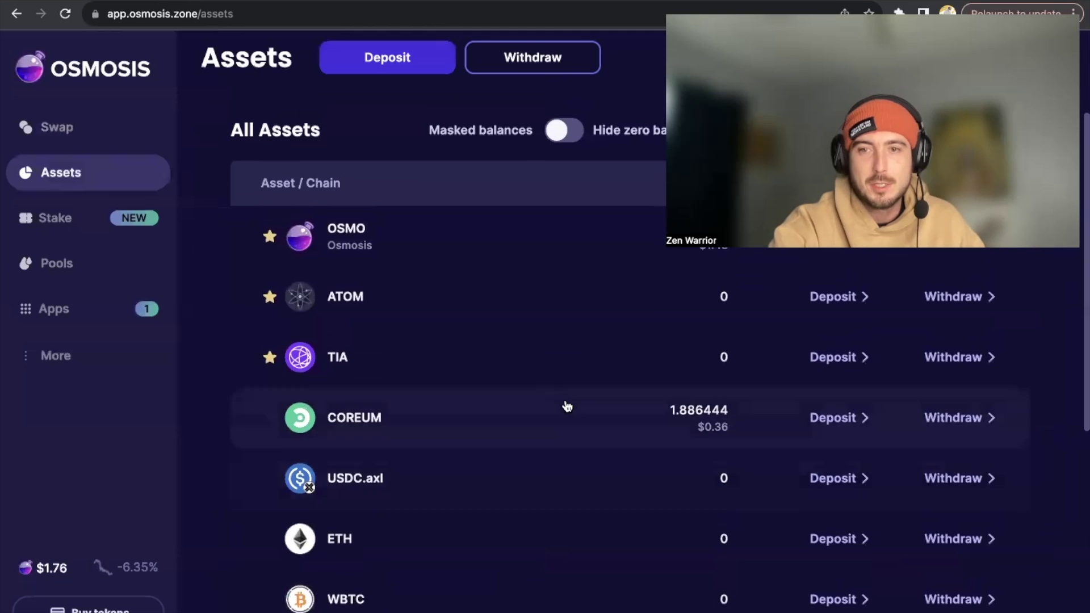
left_click(834, 421)
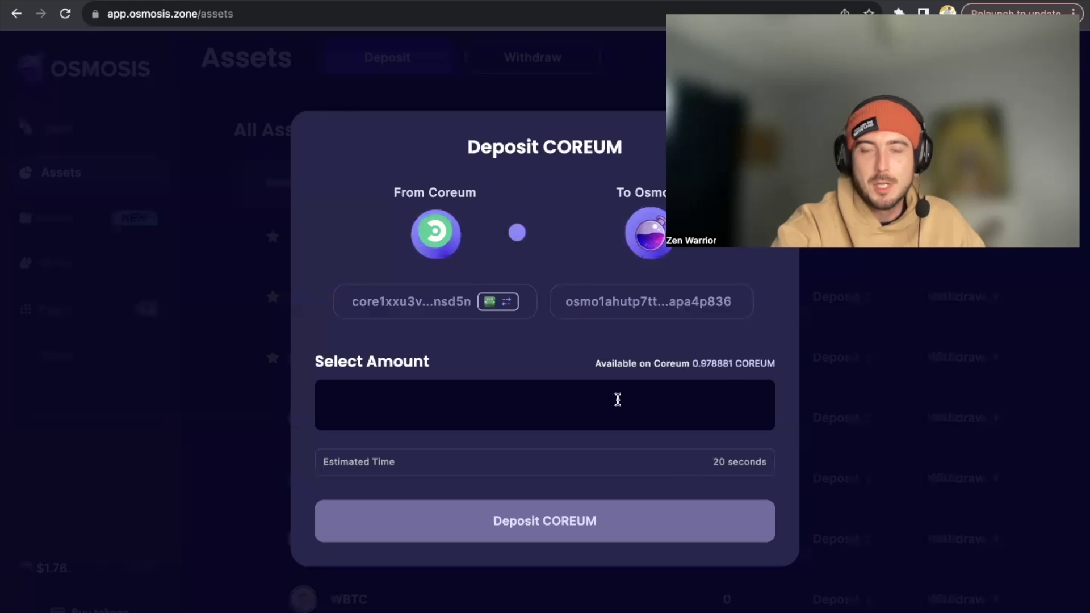
left_click(617, 399)
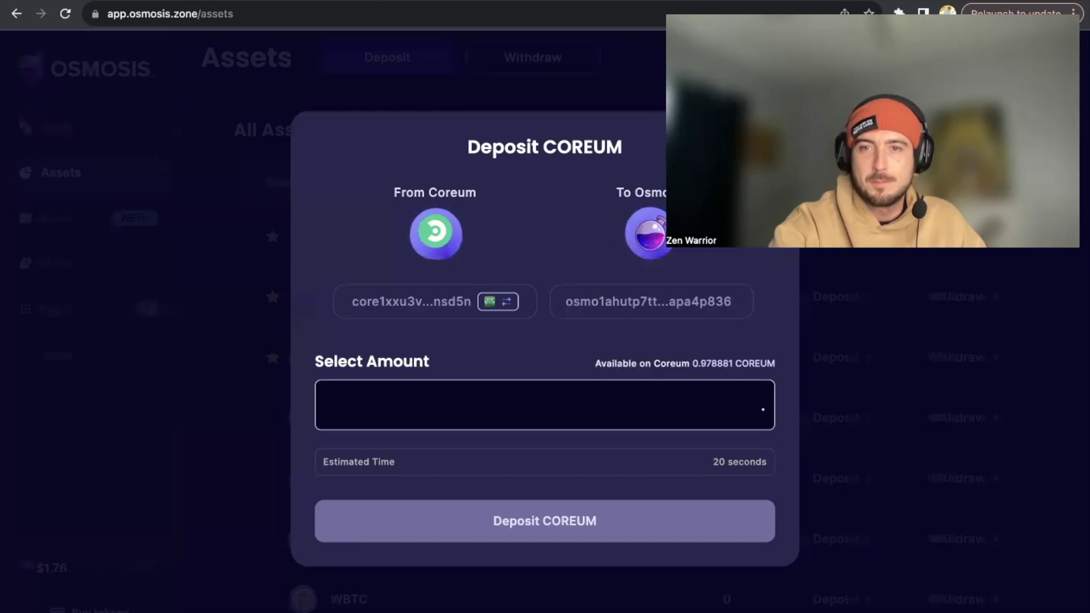
left_click(762, 150)
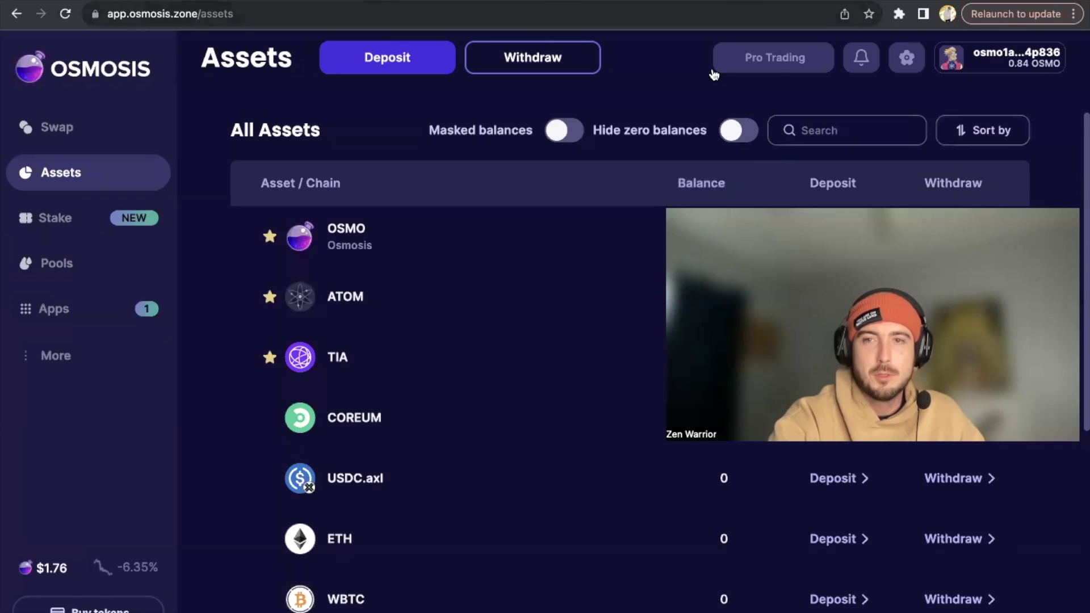
Open the Osmosis profile and disconnect the Cosmos wallet
left_click(988, 73)
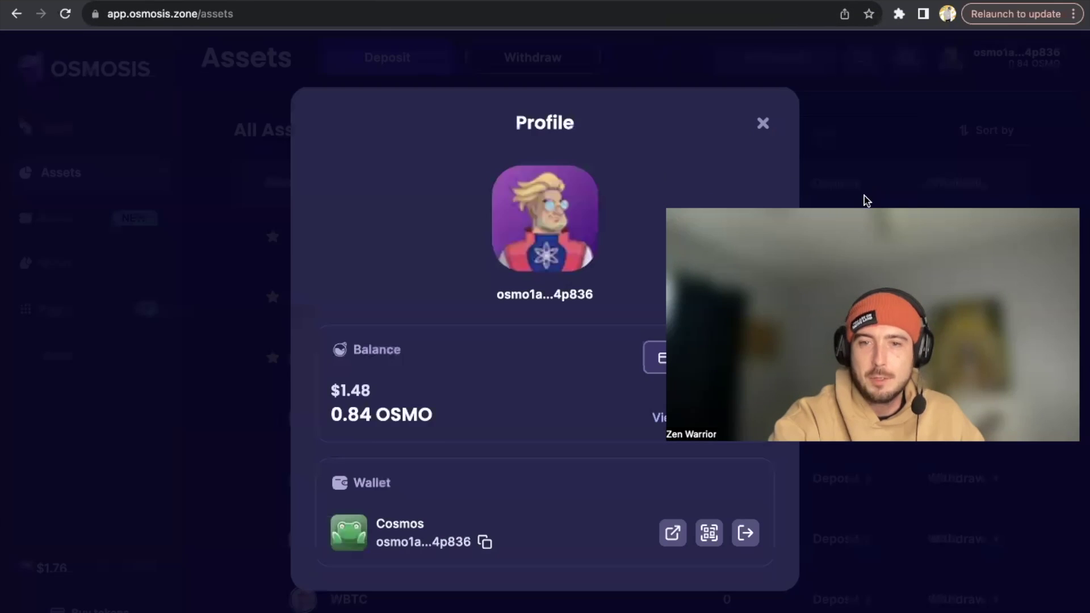
left_click(745, 533)
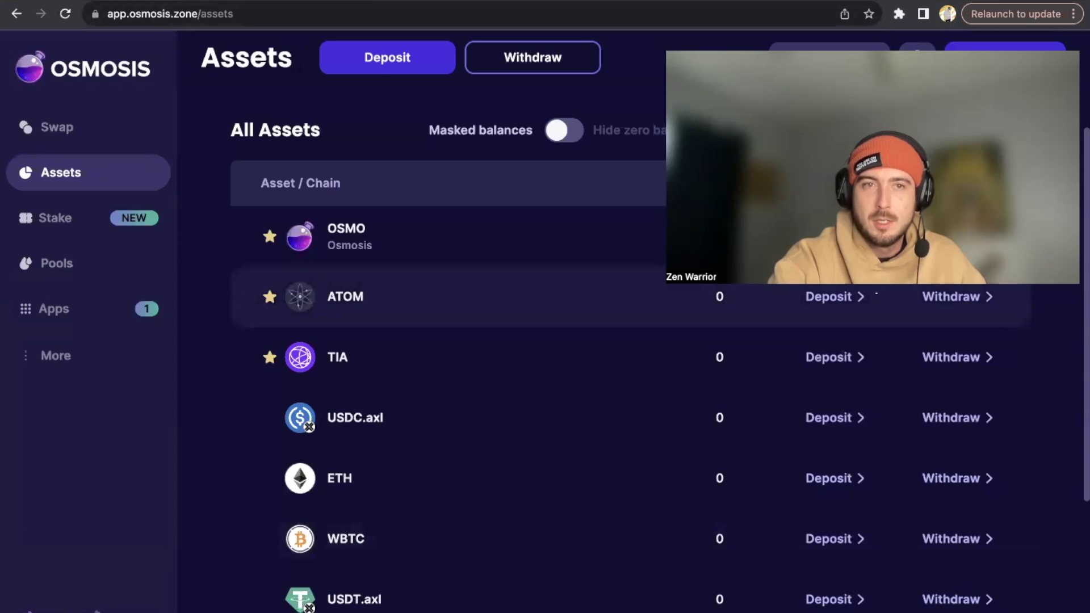
Launch the Osmosis app from osmosis.zone and connect the wallet to it
left_click(78, 80)
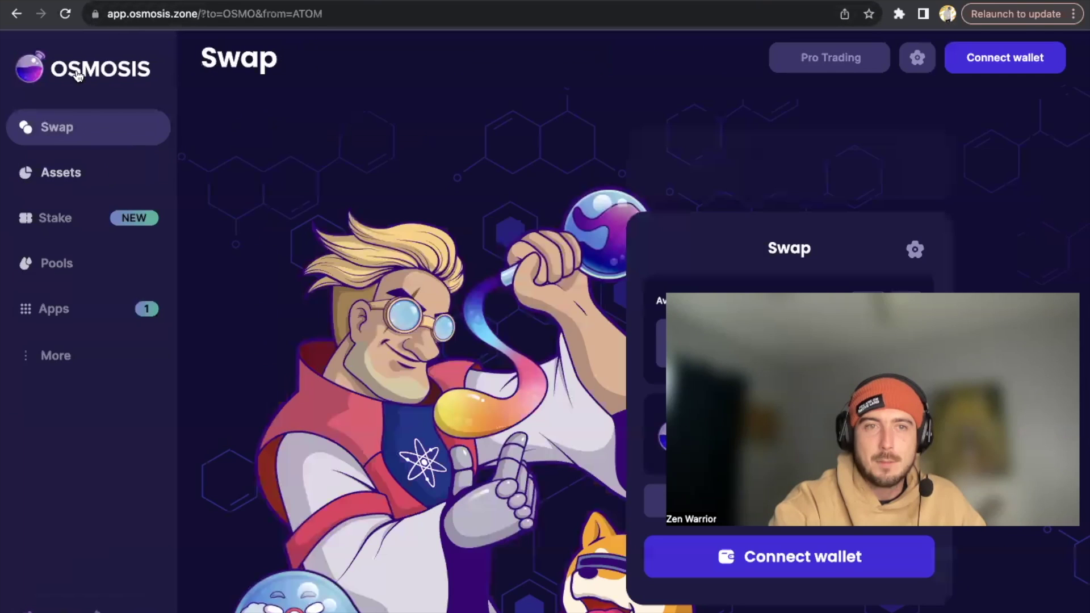
left_click(134, 10)
type("osmosis.zone")
key("Return")
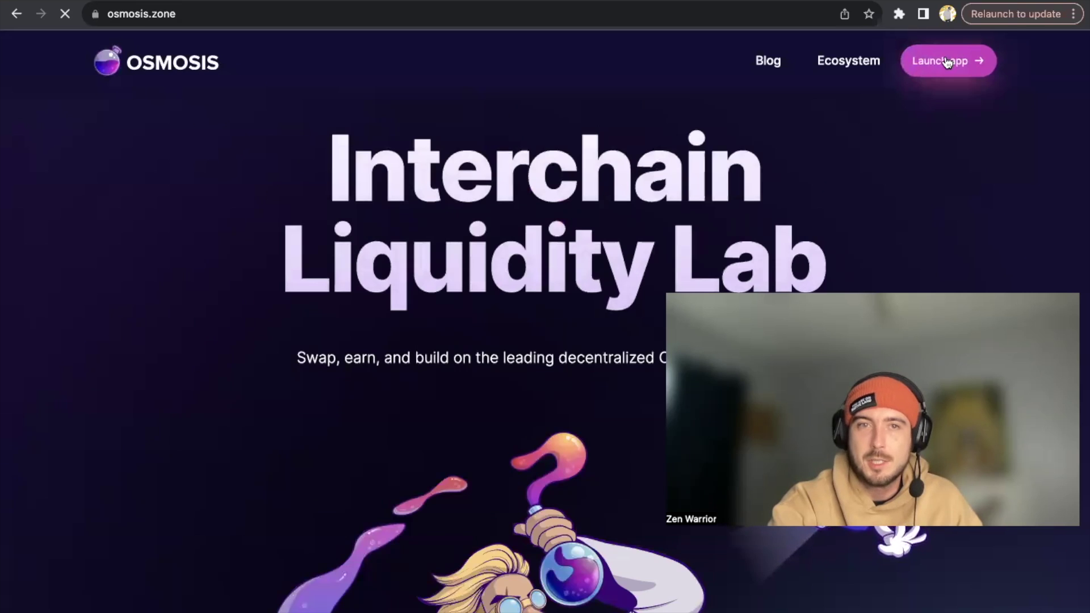
left_click(946, 62)
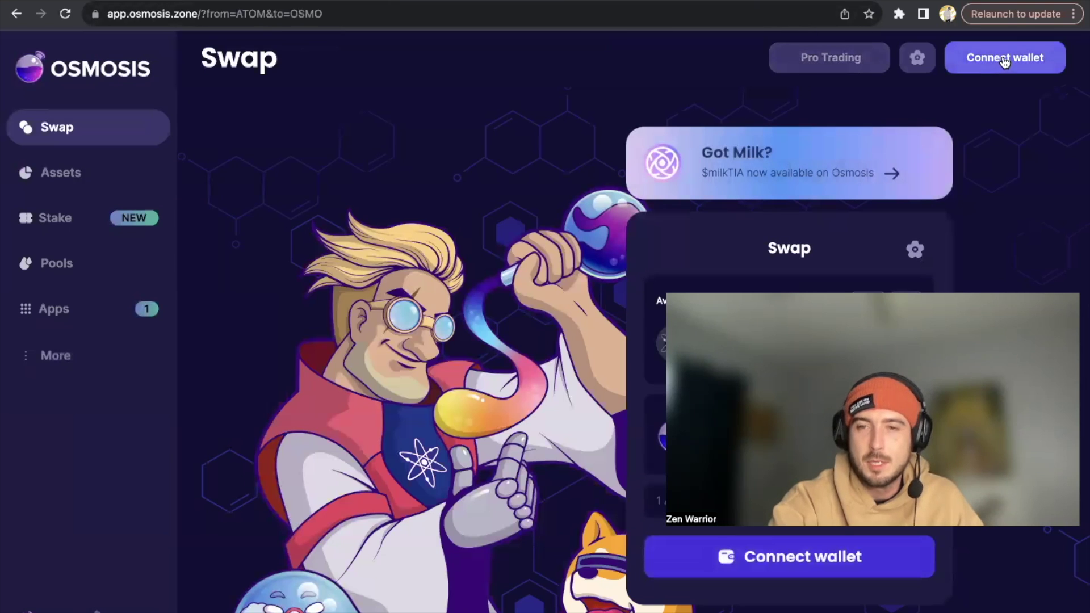
left_click(1004, 63)
left_click(316, 292)
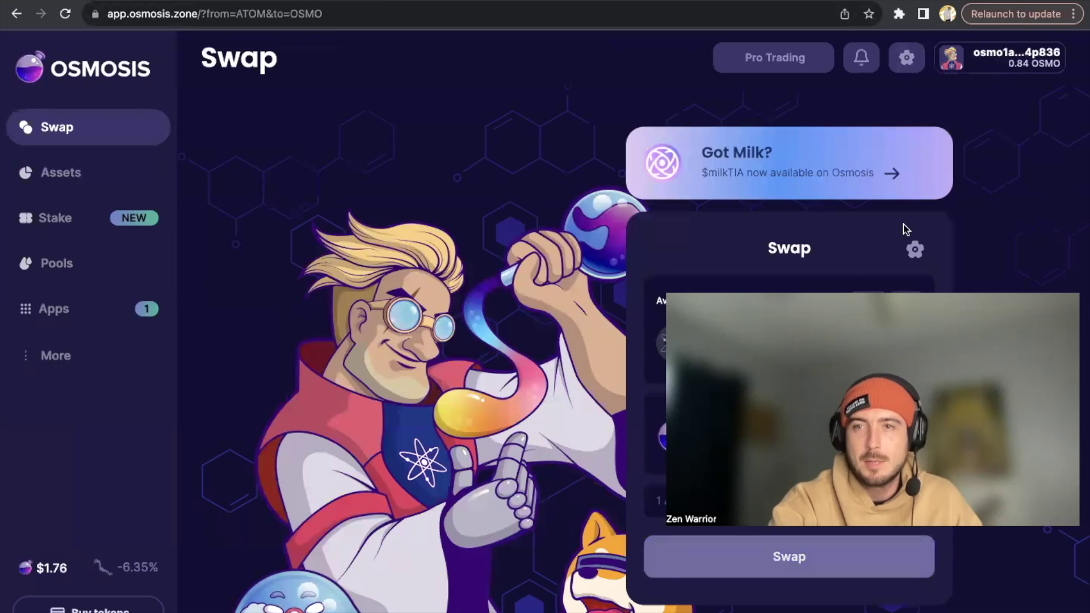
Deposit 0.2 COREUM from Coreum to Osmosis through the assets list and approve the transaction in the wallet
left_click(34, 176)
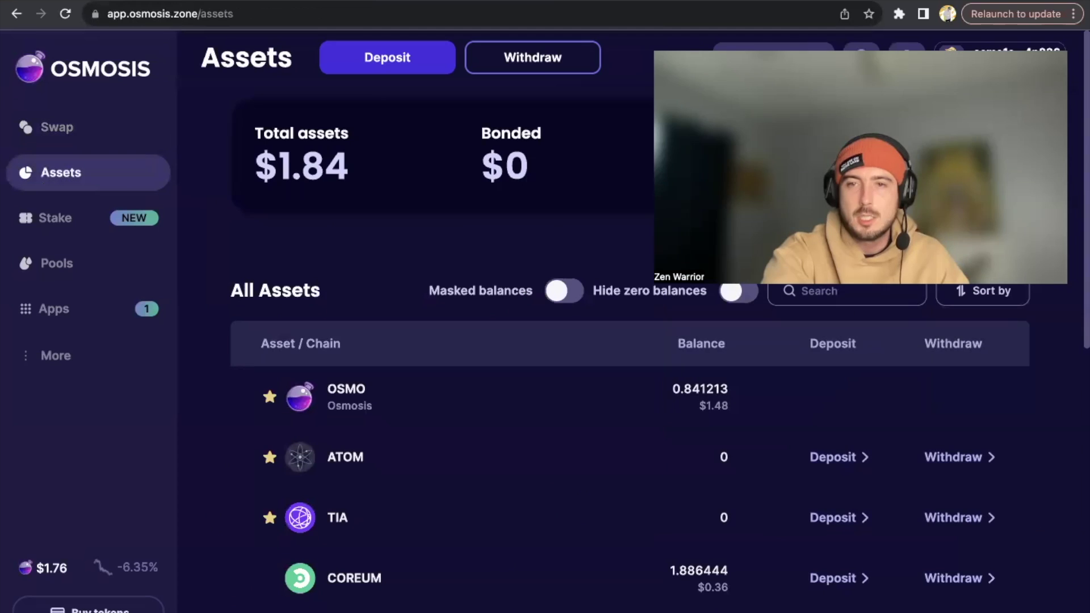
scroll(614, 425, "down", 2)
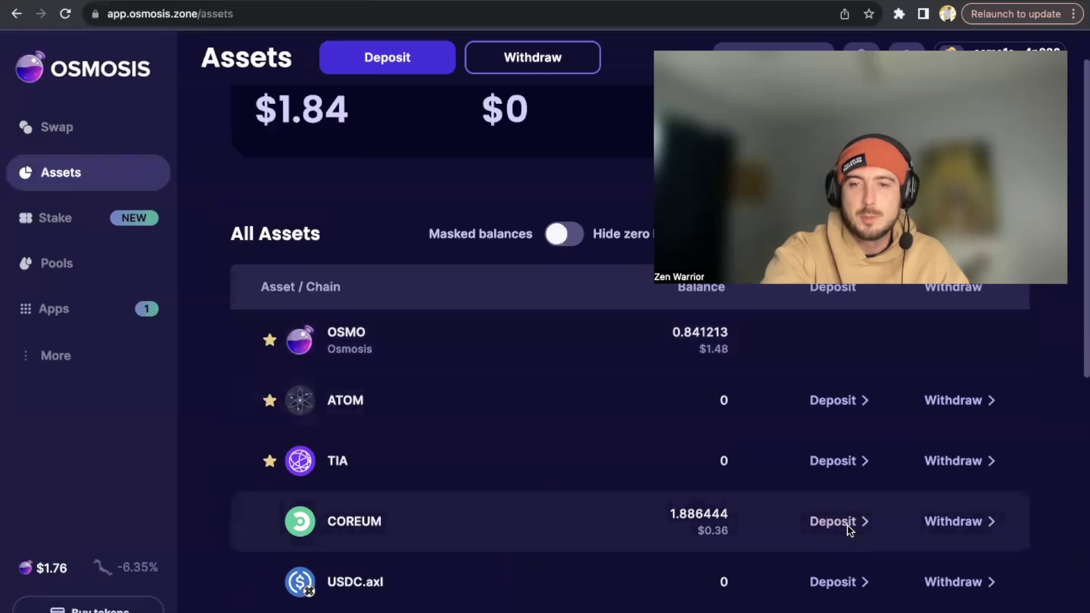
left_click(846, 525)
left_click(587, 386)
type("0.2")
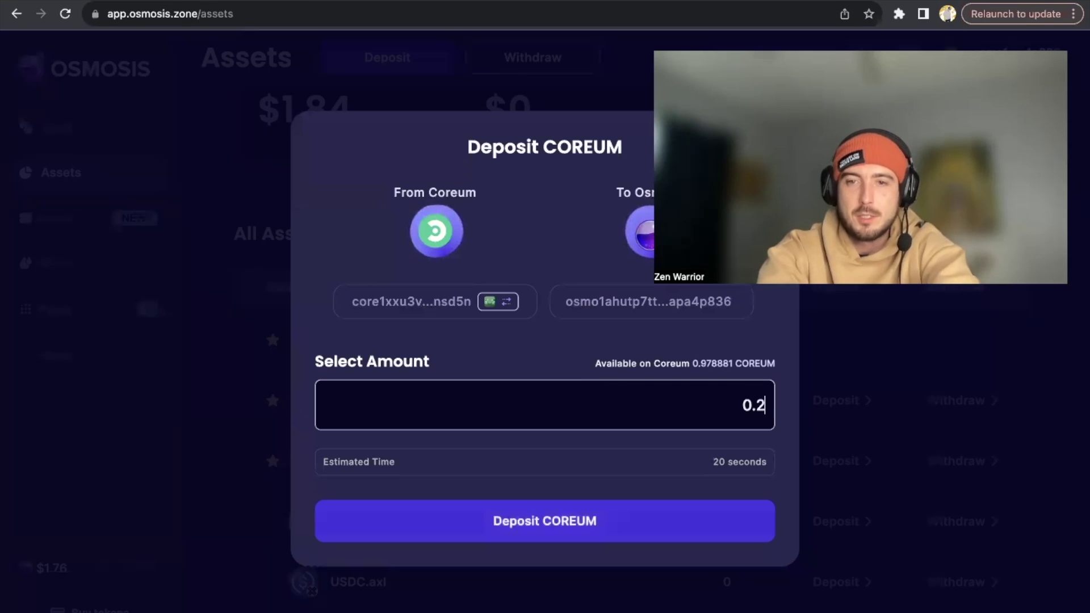
left_click(566, 521)
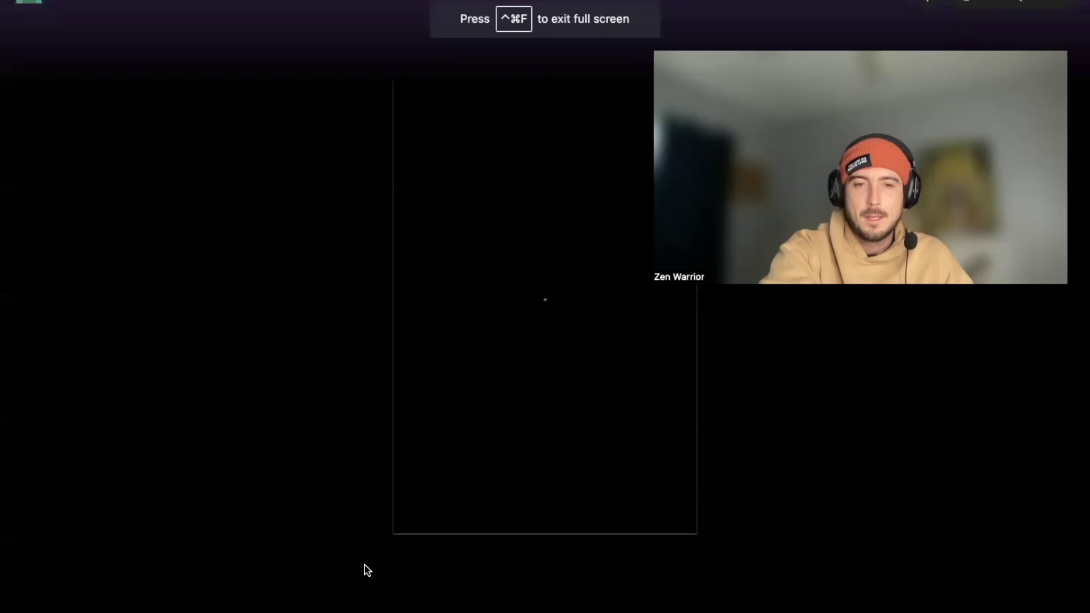
left_click(591, 502)
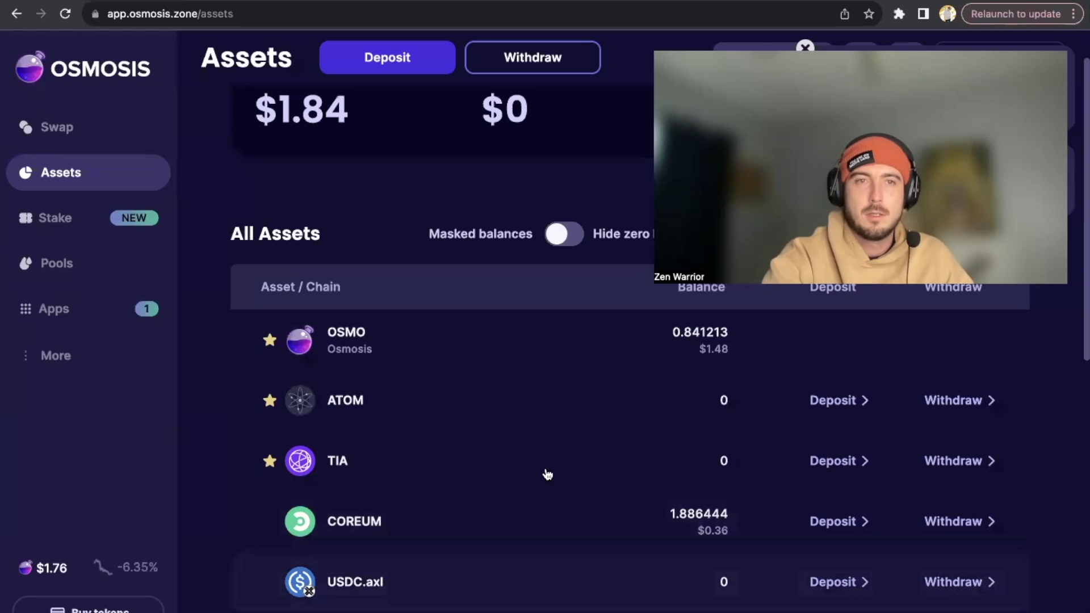
Reload the Osmosis assets page until the transfer has arrived, and check the COREUM balance
left_click(64, 13)
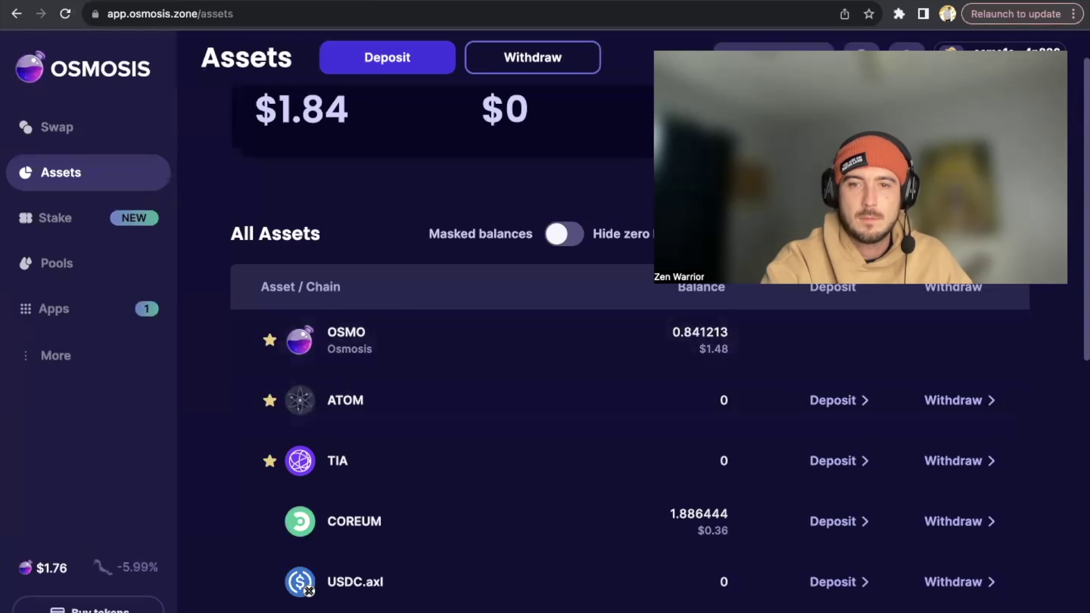
left_click(67, 20)
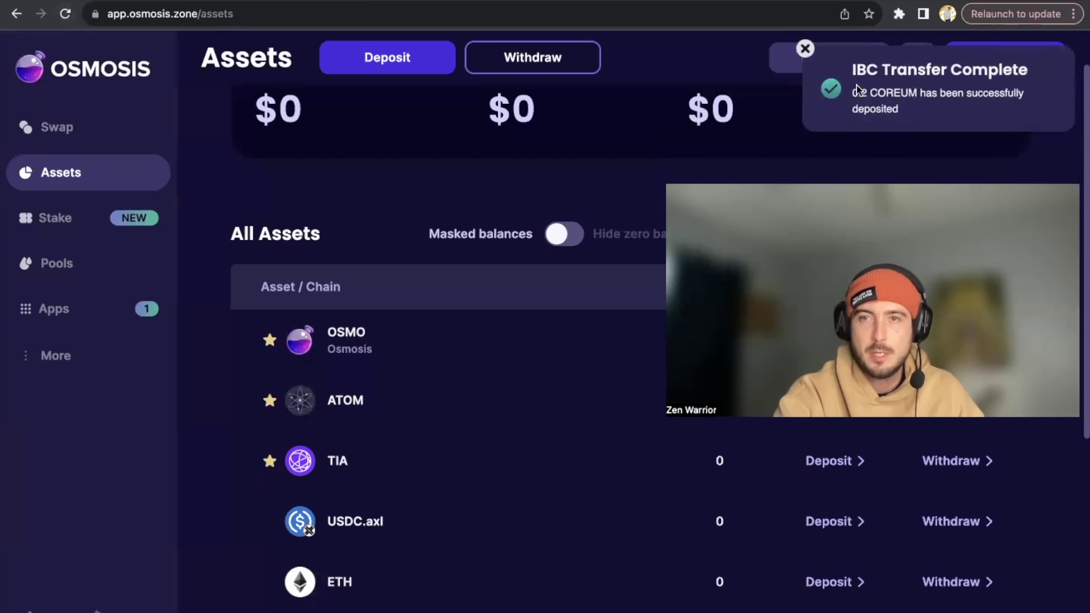
scroll(85, 175, "up", 2)
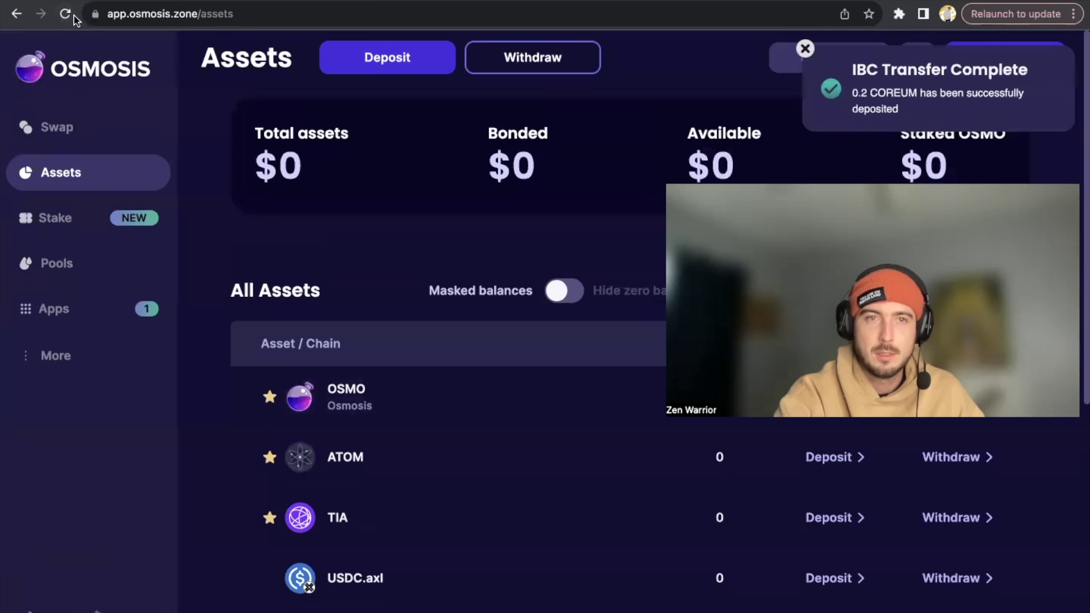
left_click(65, 16)
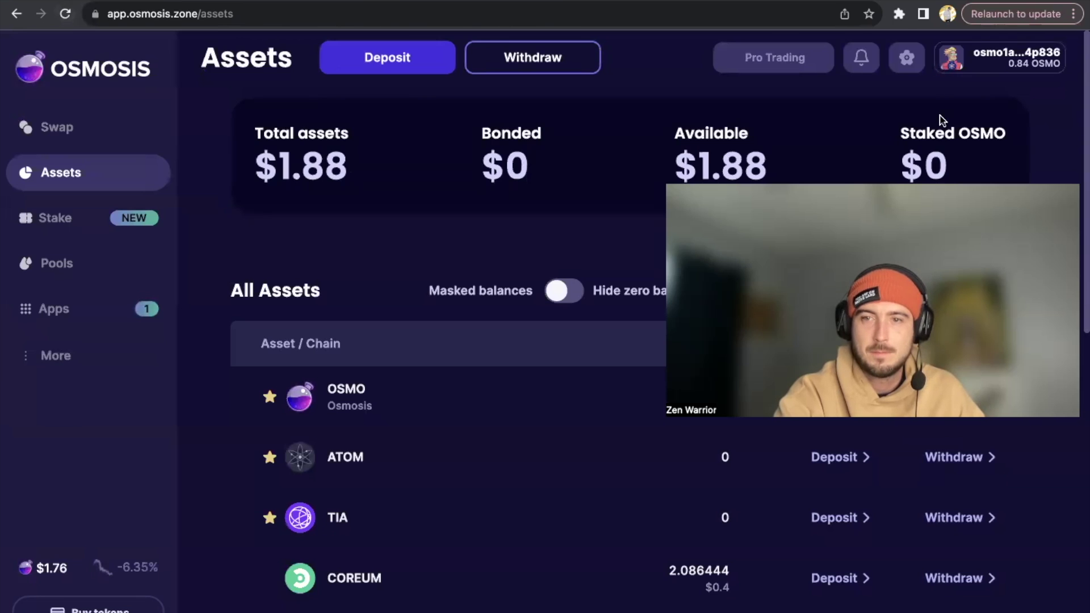
scroll(511, 369, "down", 2)
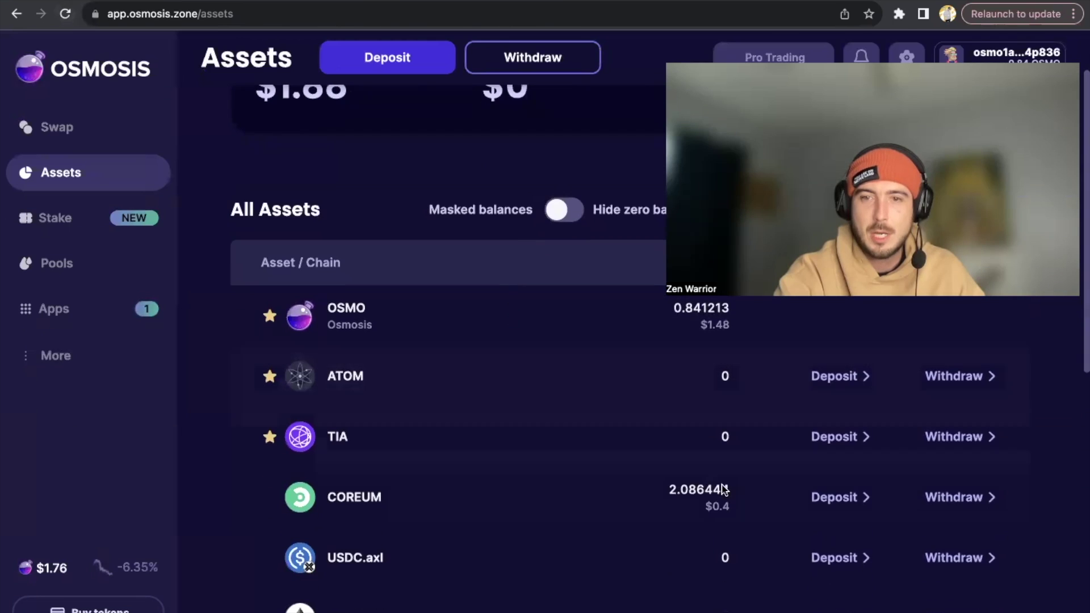
scroll(700, 507, "down", 1)
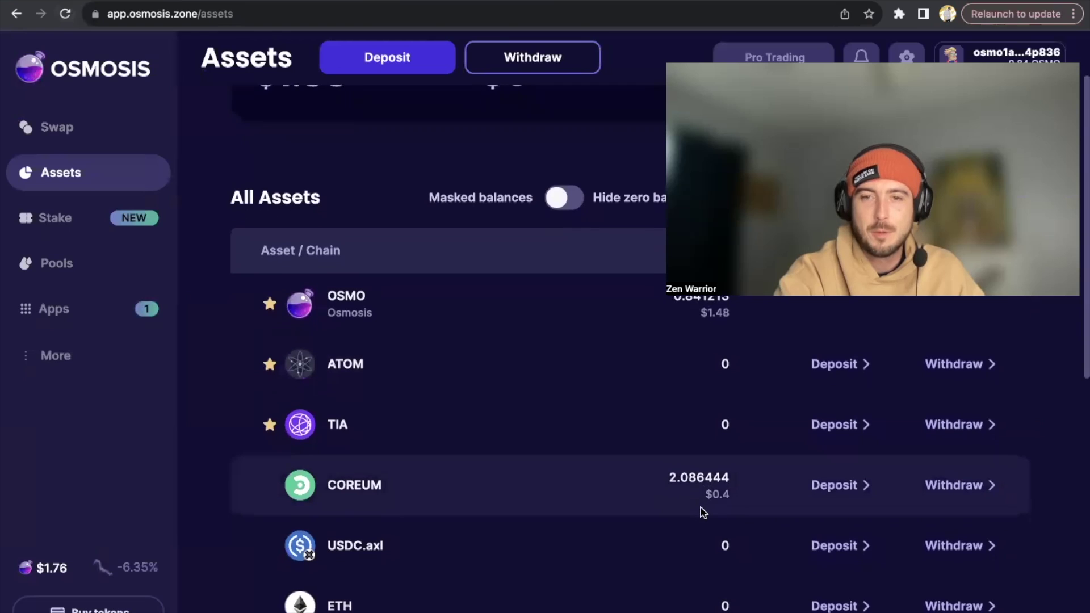
Set up a swap from COREUM to the plain USDC token on the Osmosis swap page
left_click(67, 122)
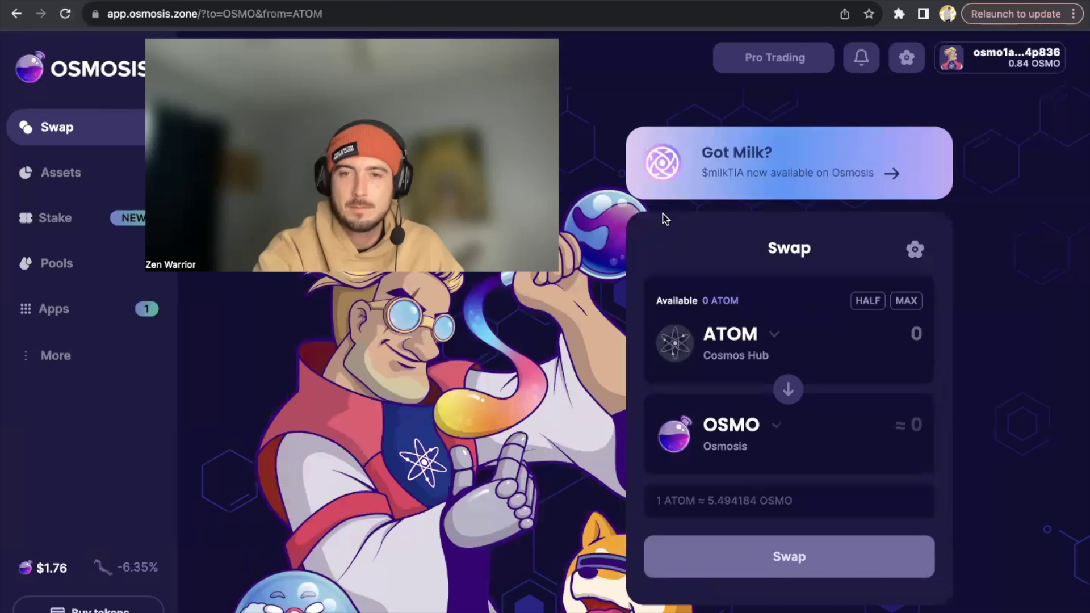
left_click(755, 334)
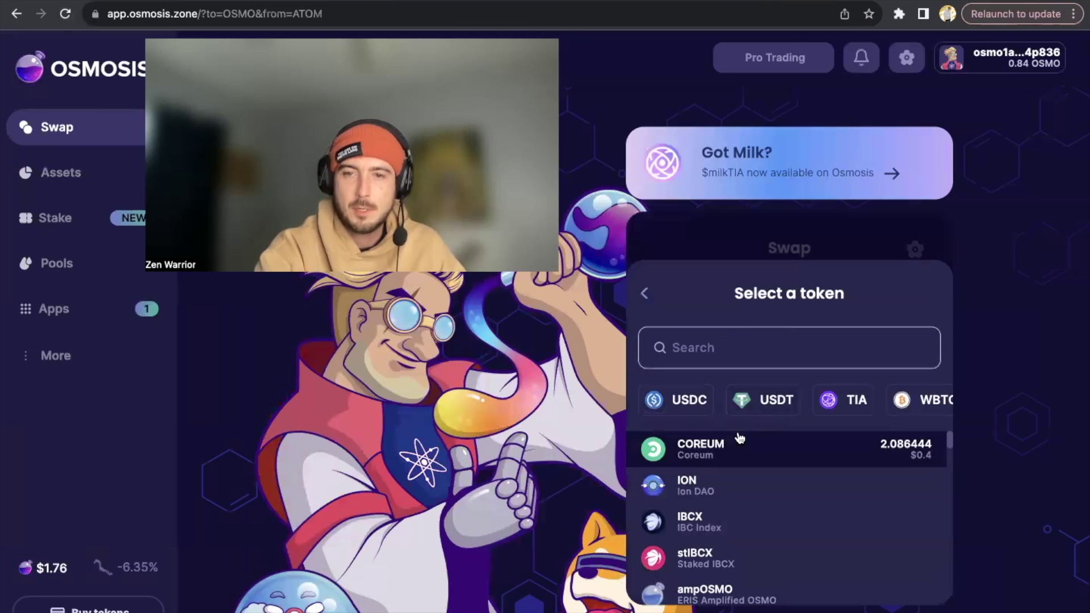
left_click(733, 441)
left_click(778, 428)
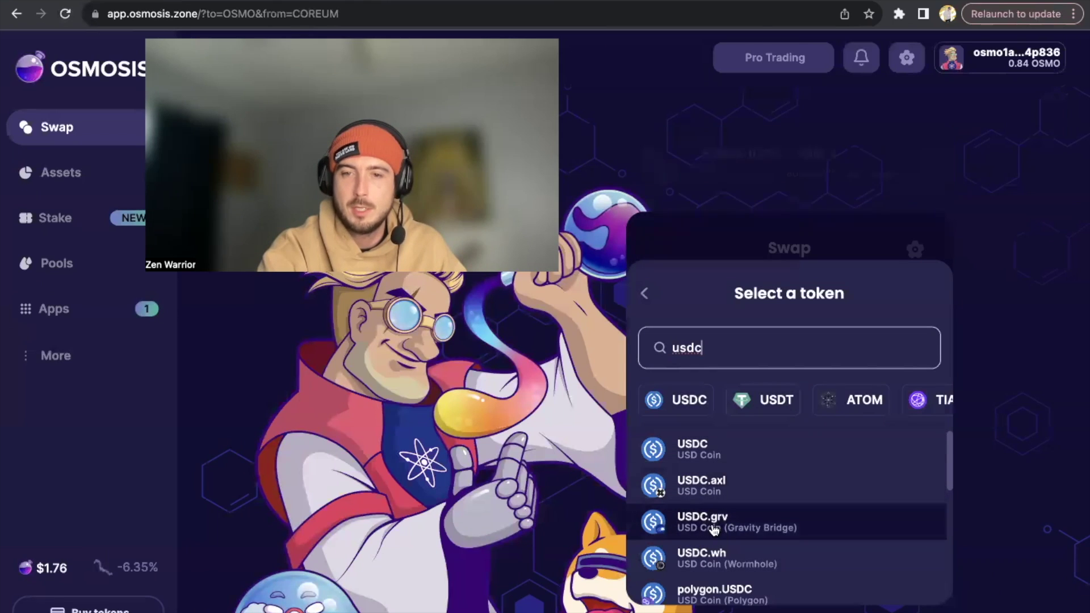
left_click(718, 453)
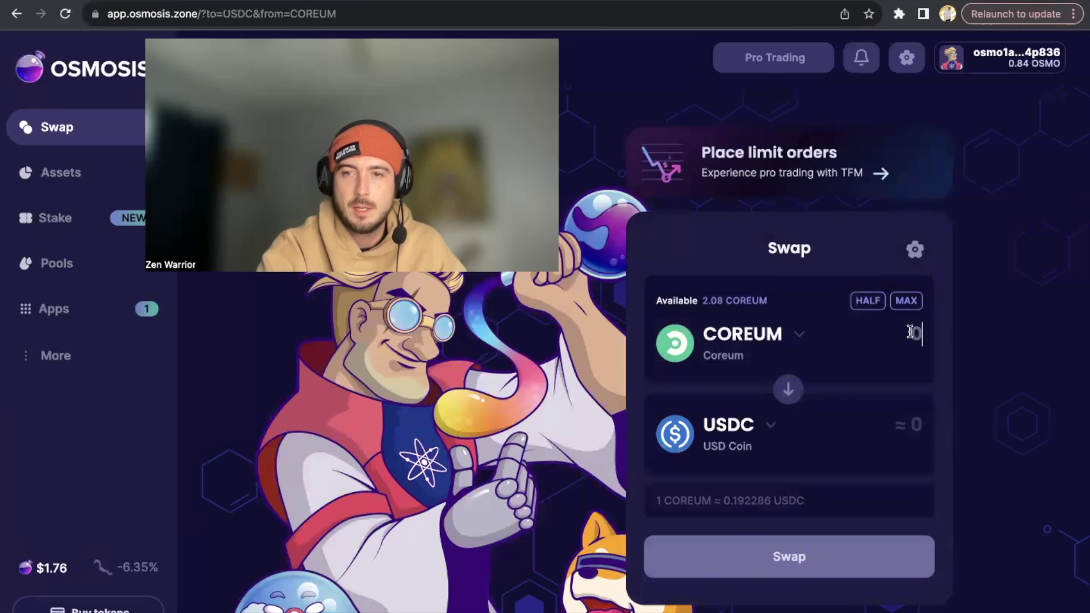
Try to swap 1 COREUM for USDC with the low gas fee, and check the asset balances
type("1")
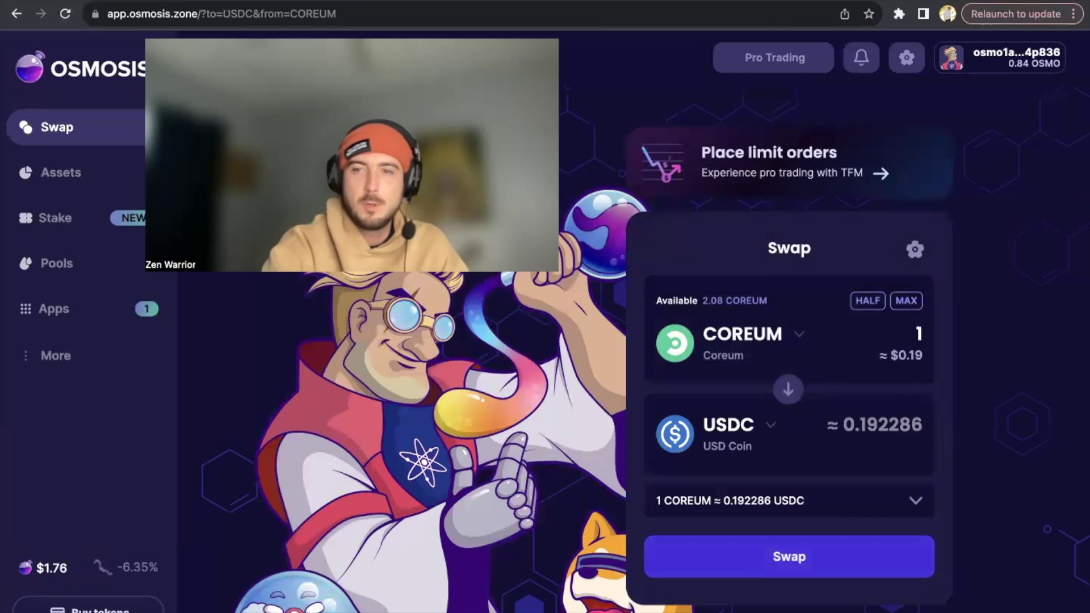
left_click(782, 559)
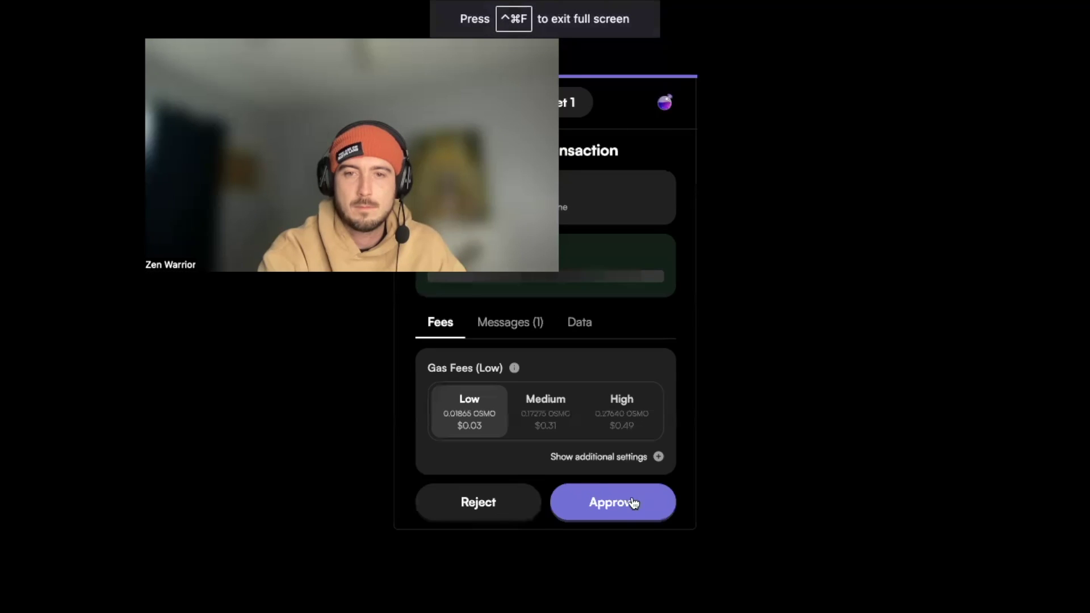
left_click(621, 509)
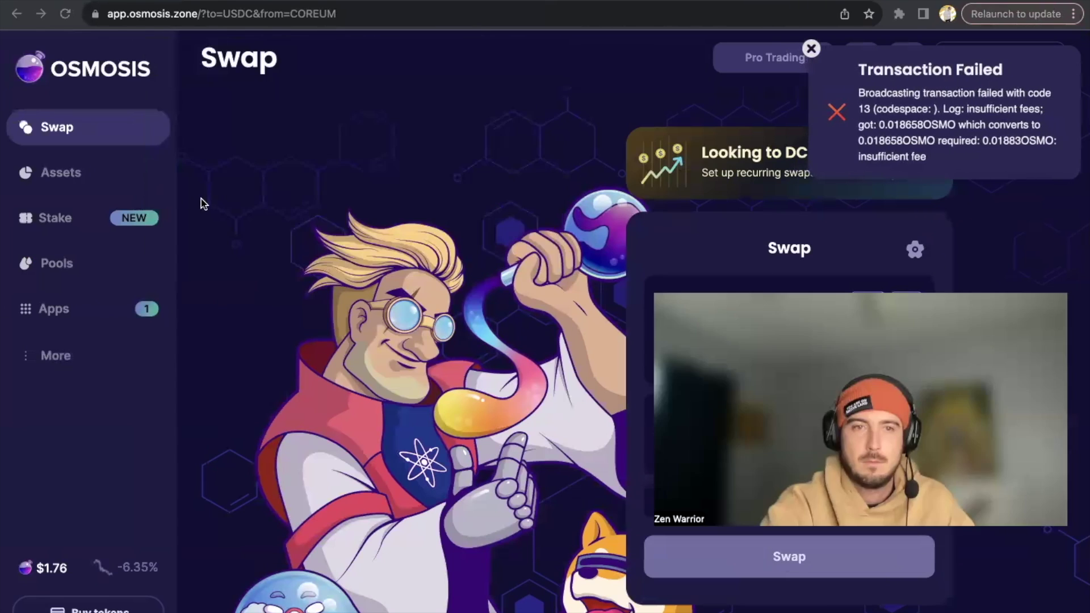
left_click(70, 172)
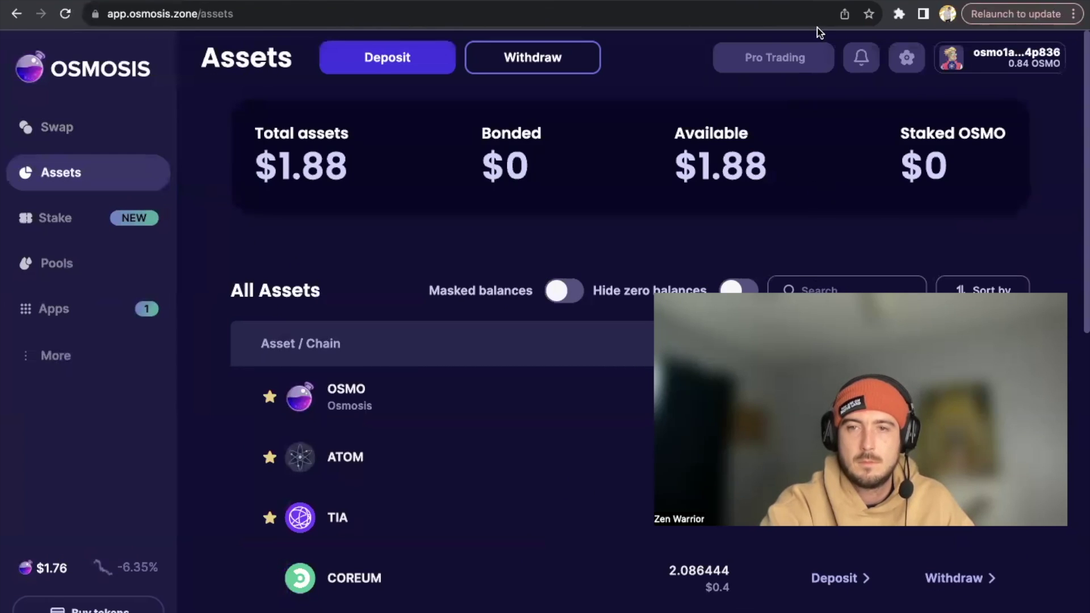
Return to the swap page and choose COREUM as the token to sell and USDC as the token to receive
left_click(51, 124)
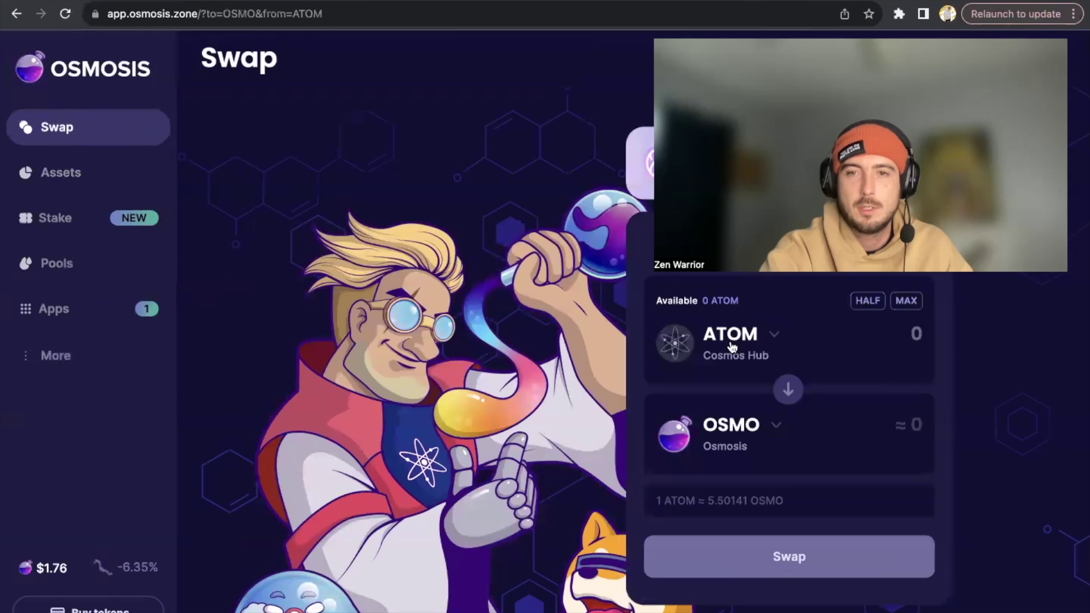
left_click(759, 345)
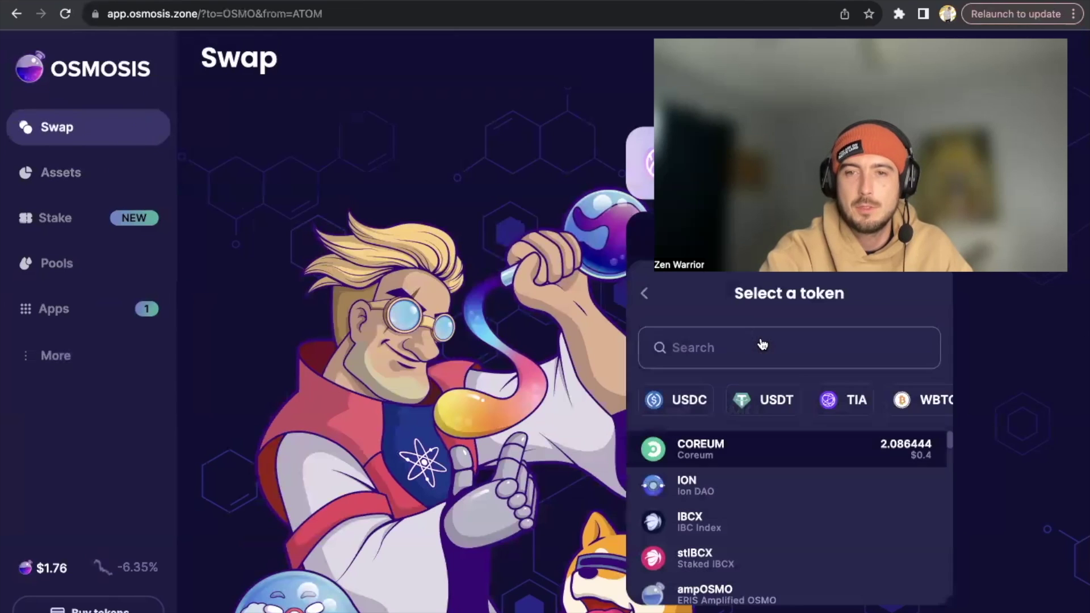
left_click(727, 450)
left_click(768, 435)
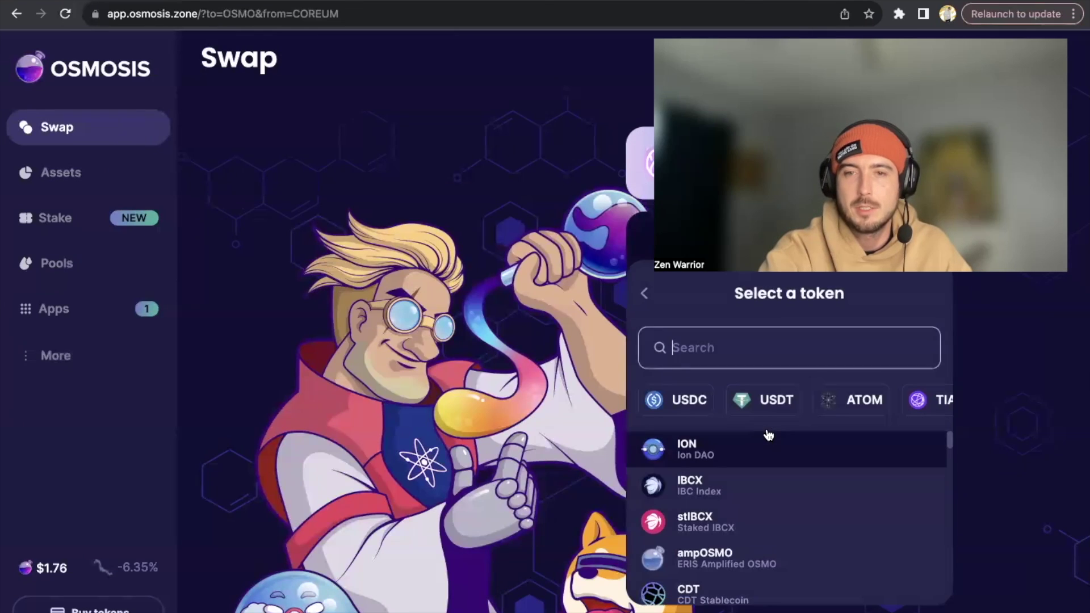
left_click(690, 400)
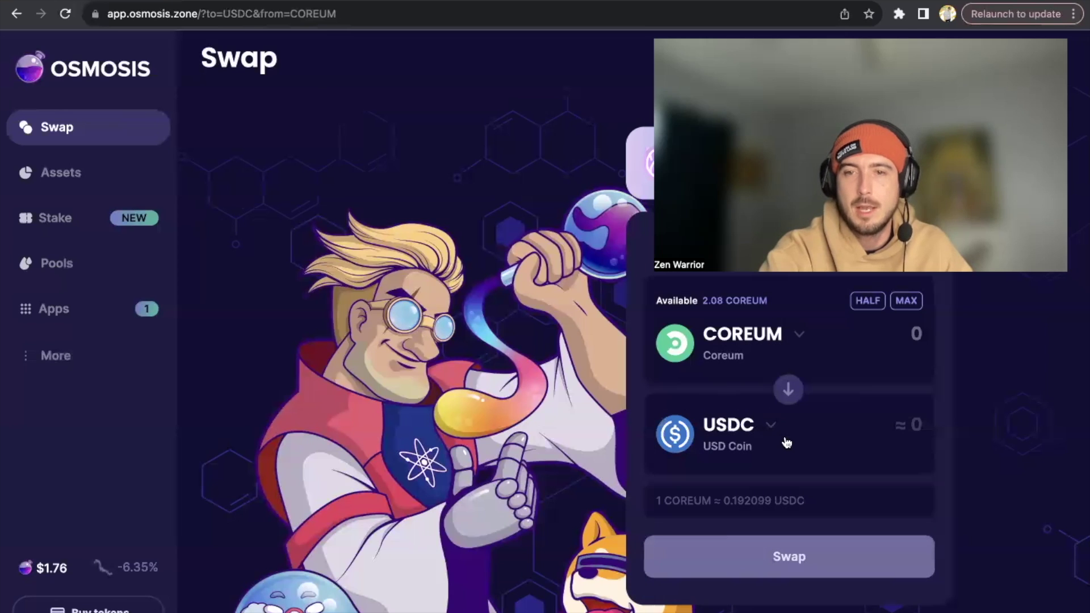
Swap 1 COREUM for USDC and approve the transaction in the wallet with the low gas fee
left_click(919, 335)
type("1")
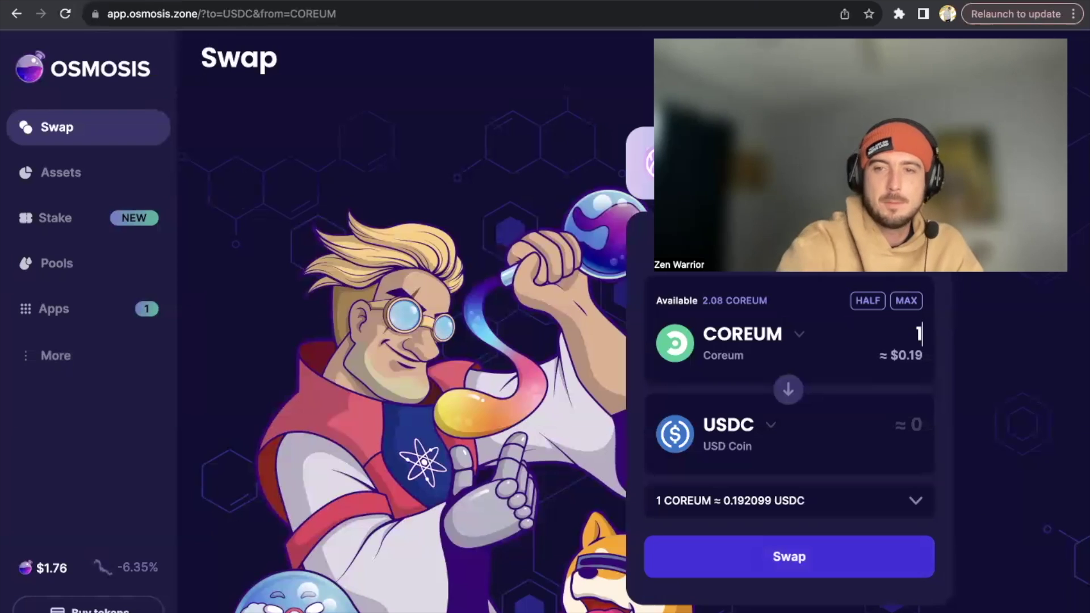
left_click(800, 557)
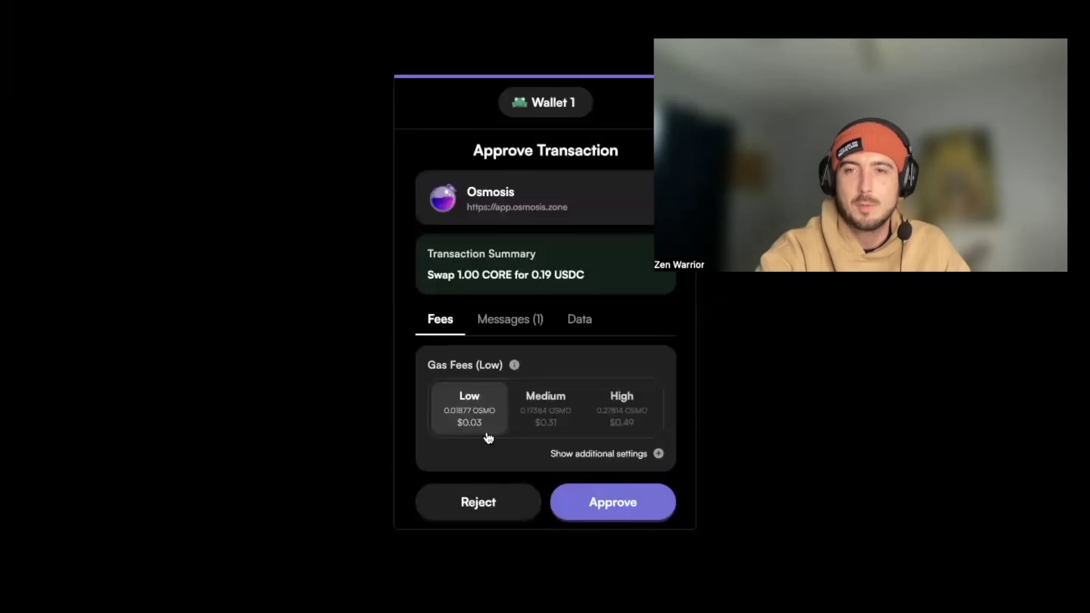
left_click(613, 502)
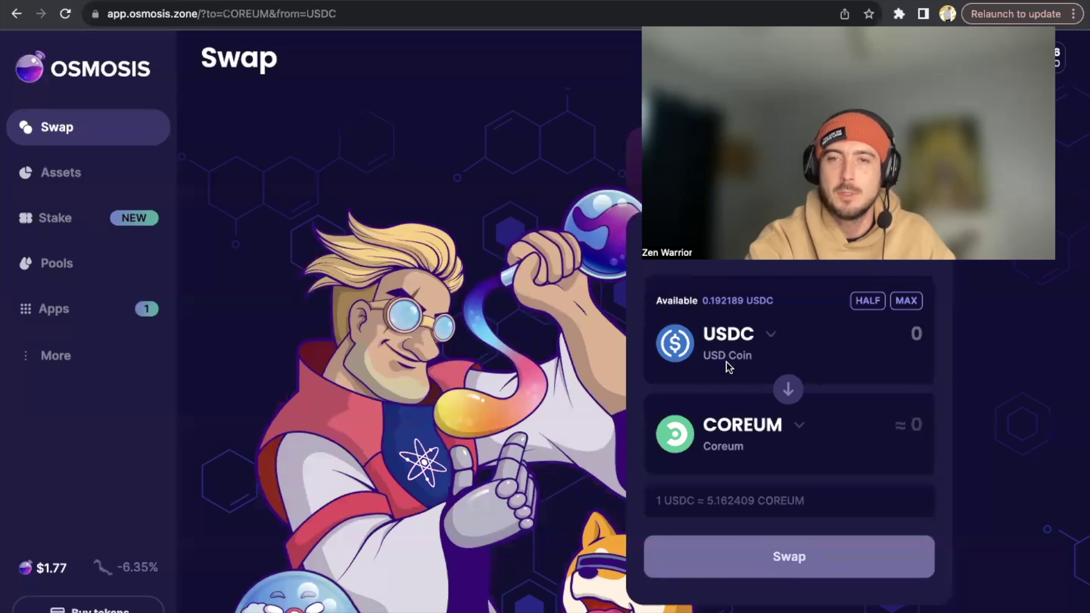
Check the USDC balance in the Osmosis assets list and among the available tokens in Leap Cosmos Wallet
left_click(88, 176)
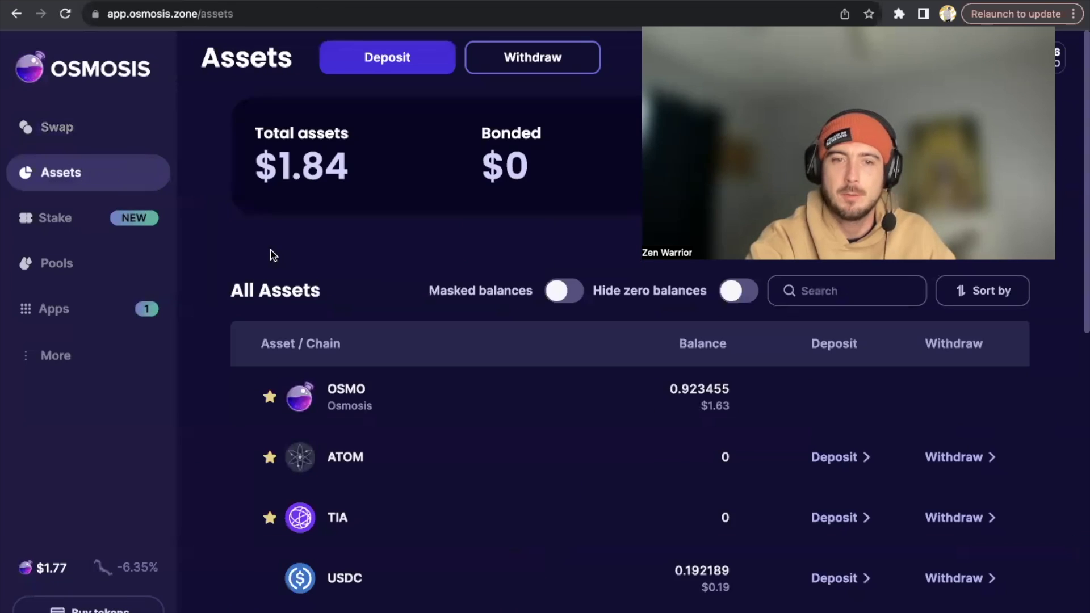
scroll(420, 404, "down", 3)
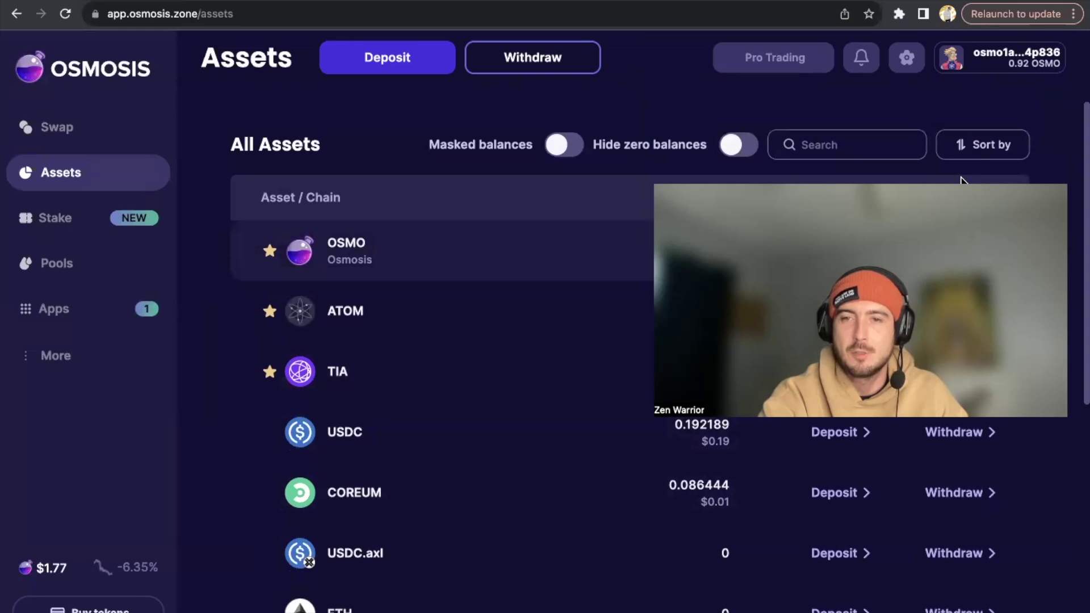
left_click(898, 14)
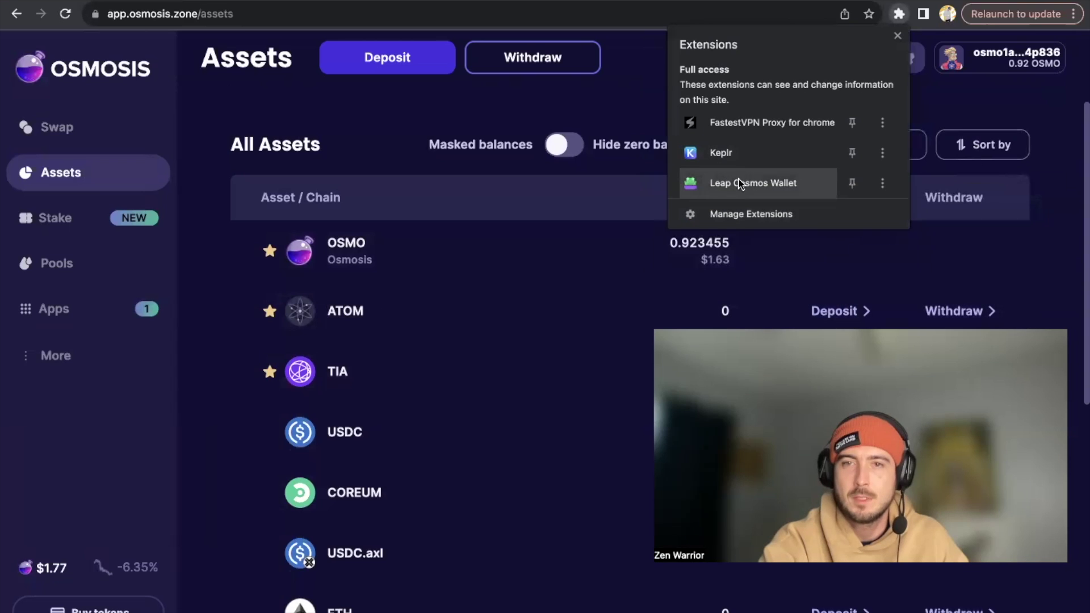
left_click(739, 183)
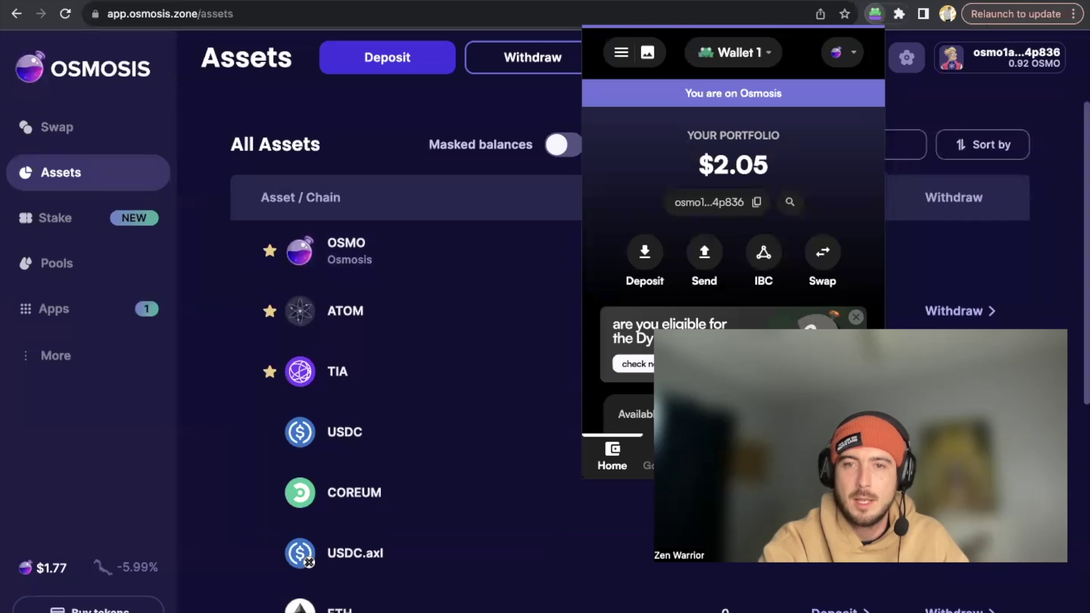
scroll(659, 282, "down", 4)
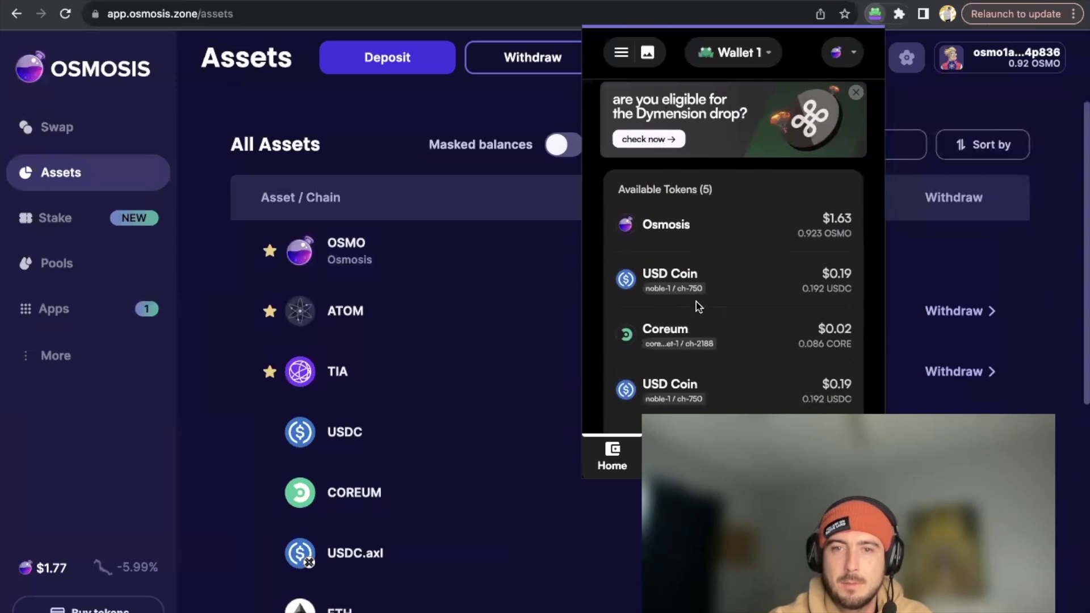
View the asset details of the Noble USD Coin in the wallet and return to the portfolio overview
left_click(673, 278)
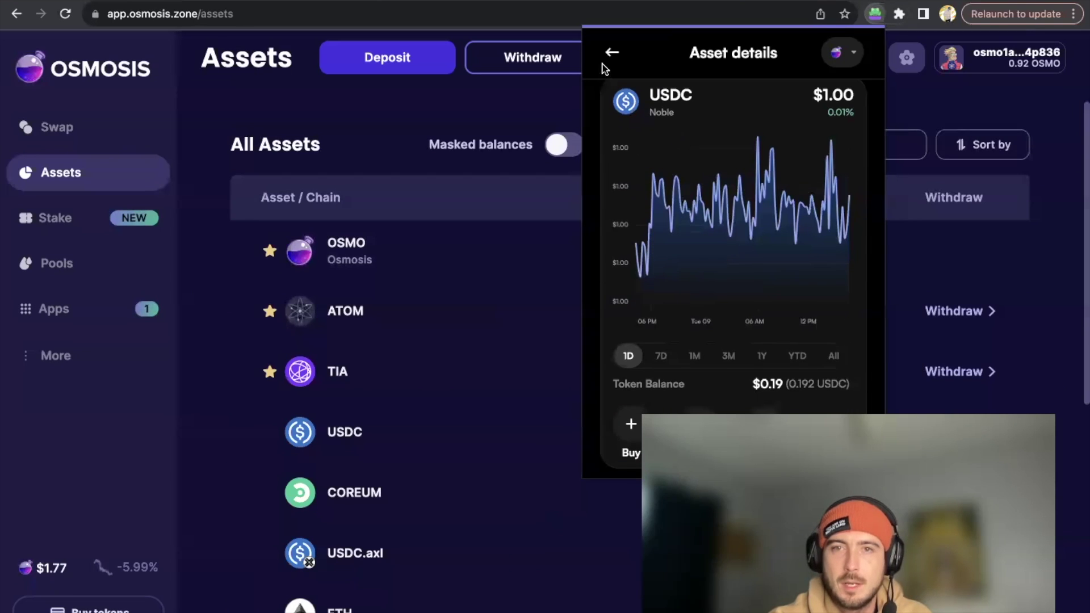
left_click(612, 52)
scroll(725, 139, "down", 3)
scroll(724, 139, "down", 2)
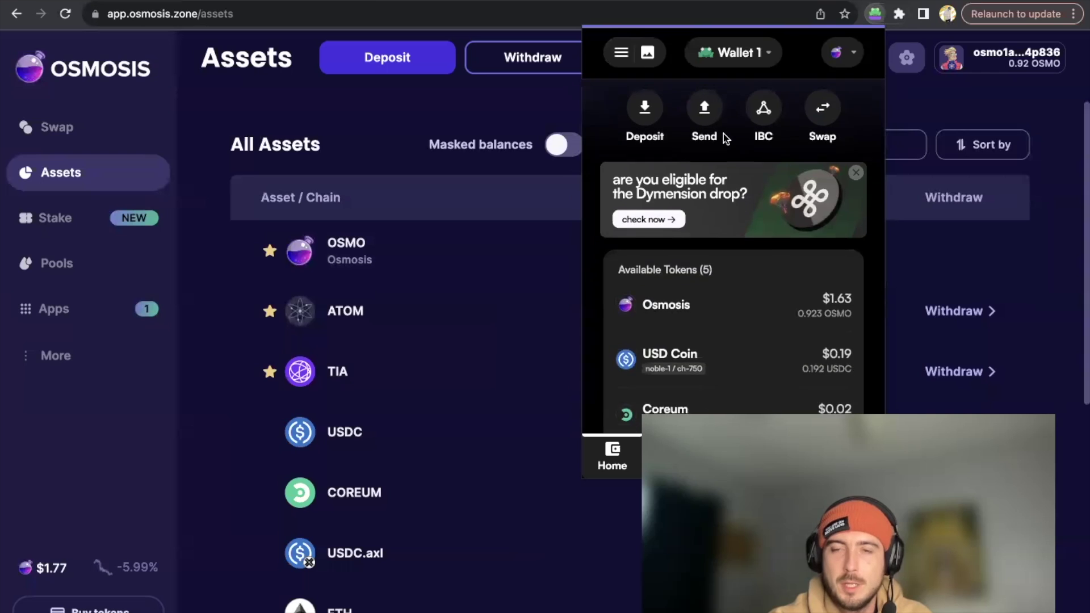
scroll(738, 125, "up", 5)
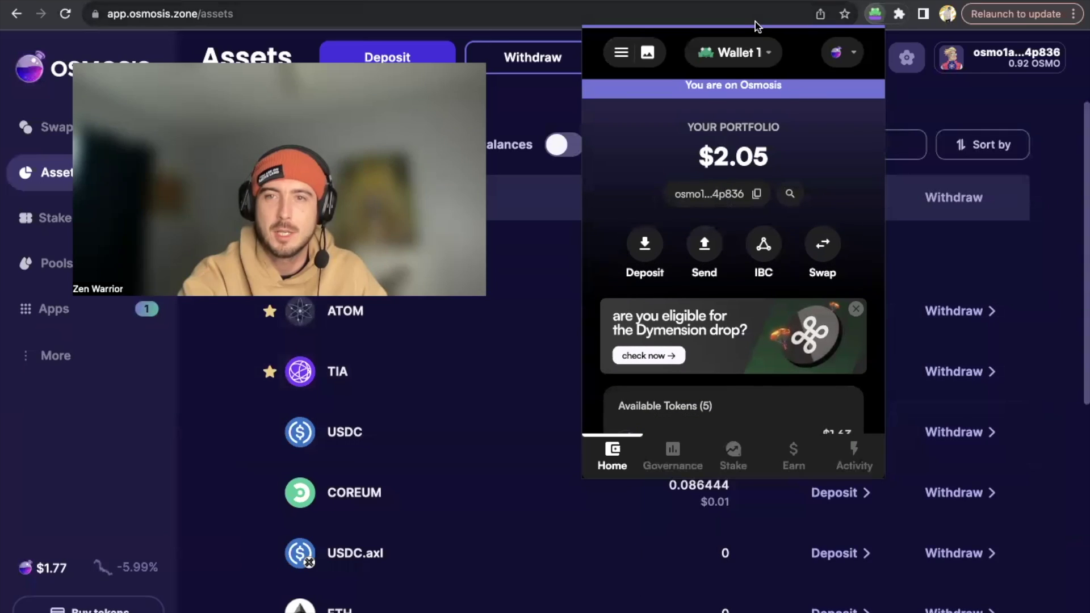
Switch the wallet to the Coreum chain not marked Added, and copy its wallet address
left_click(842, 54)
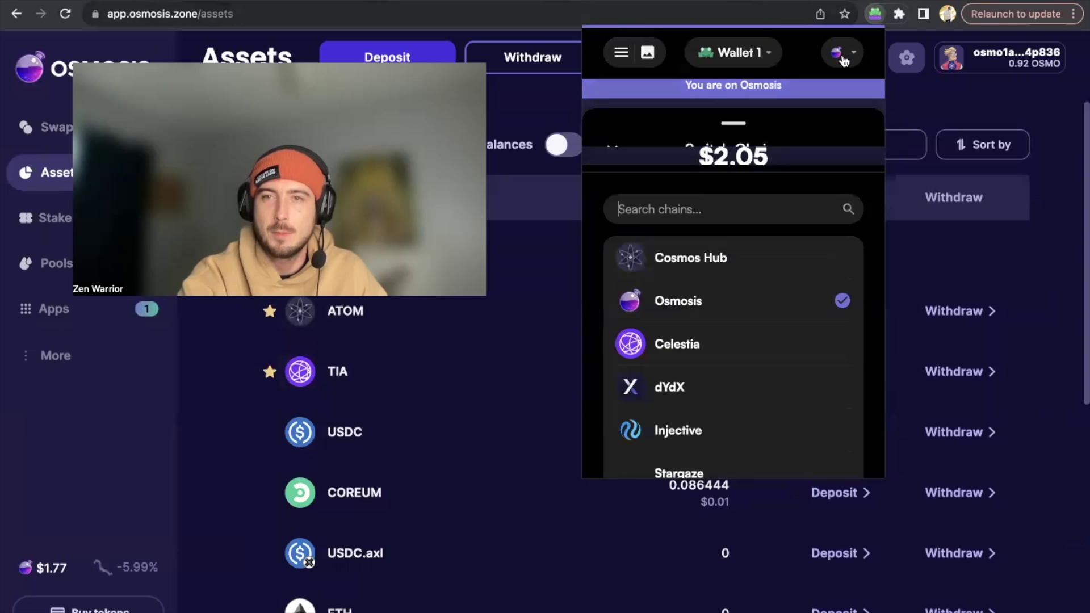
type("coreum")
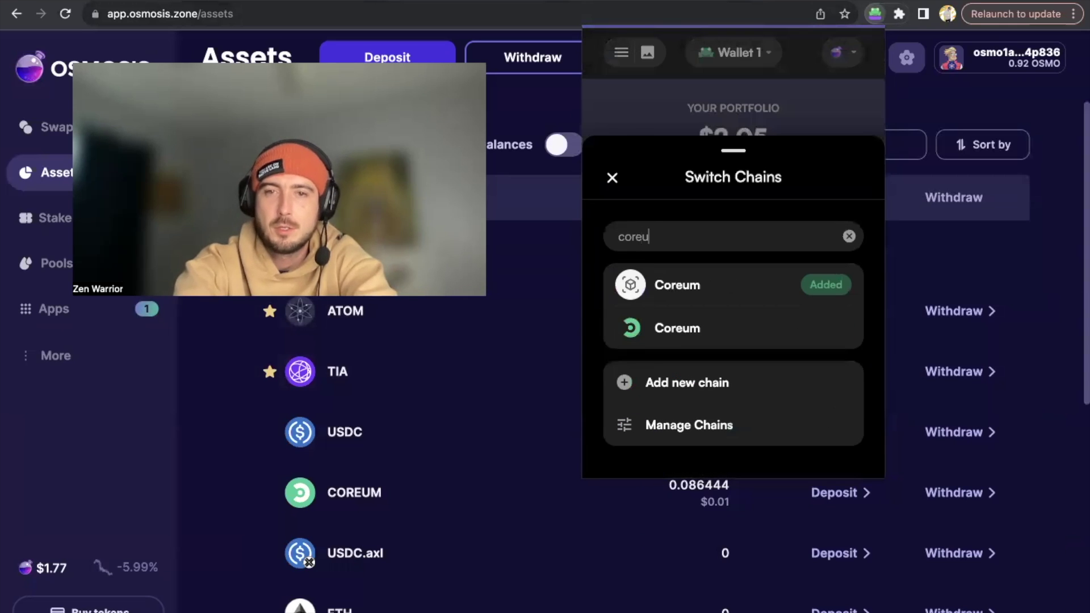
left_click(680, 331)
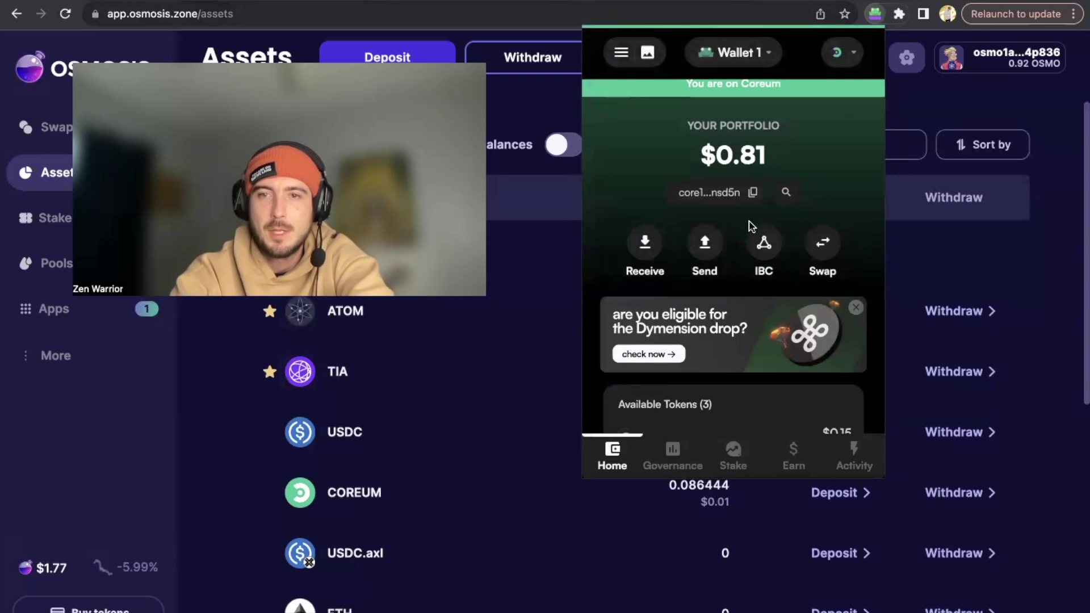
left_click(753, 192)
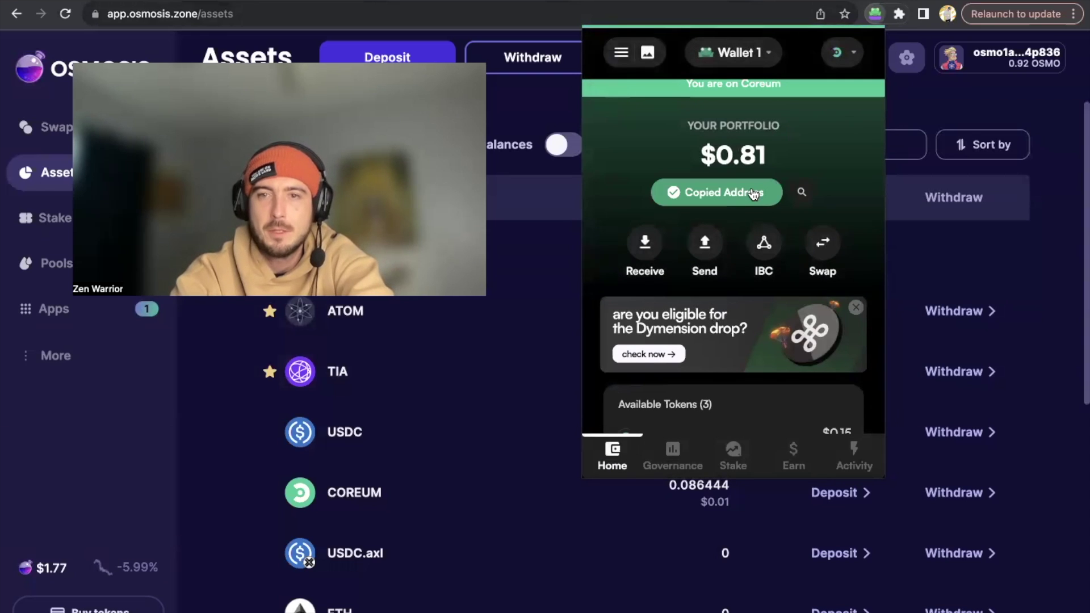
Switch the wallet back to the Osmosis chain and locate USD Coin among its available tokens
left_click(842, 53)
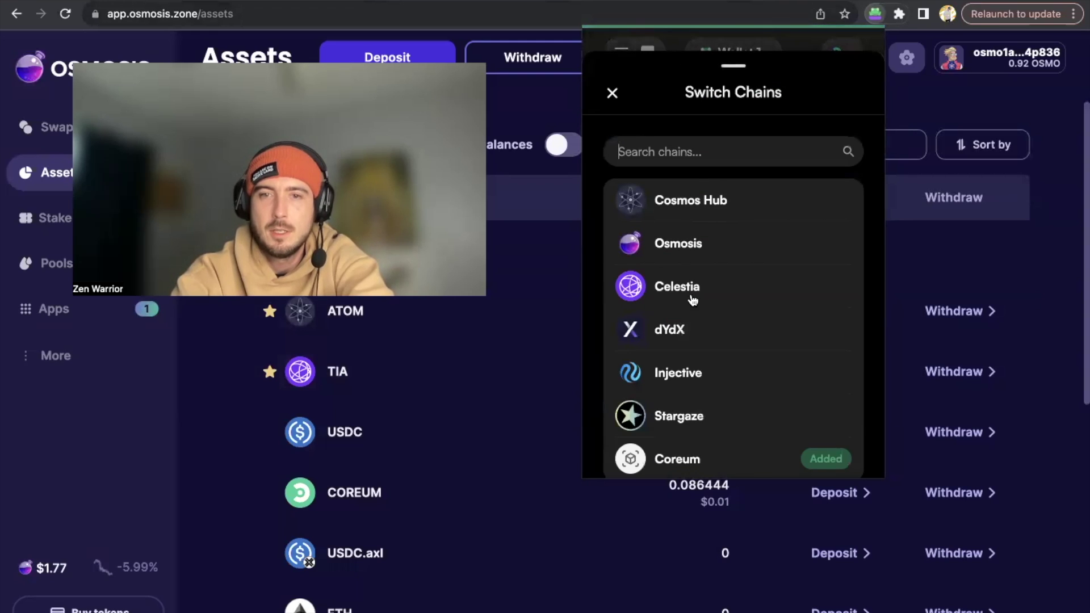
type("os")
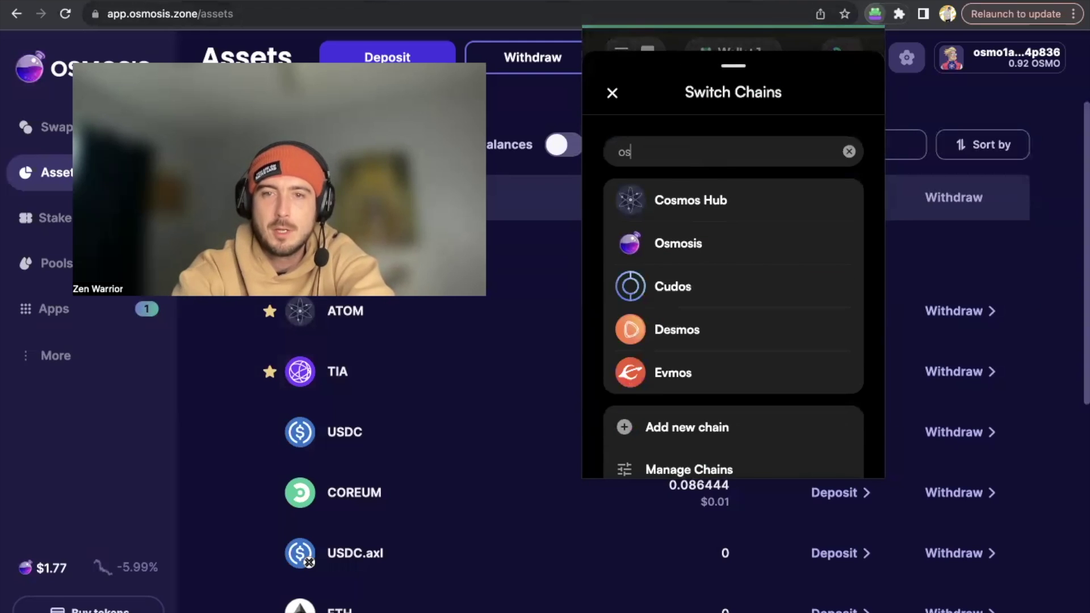
left_click(661, 245)
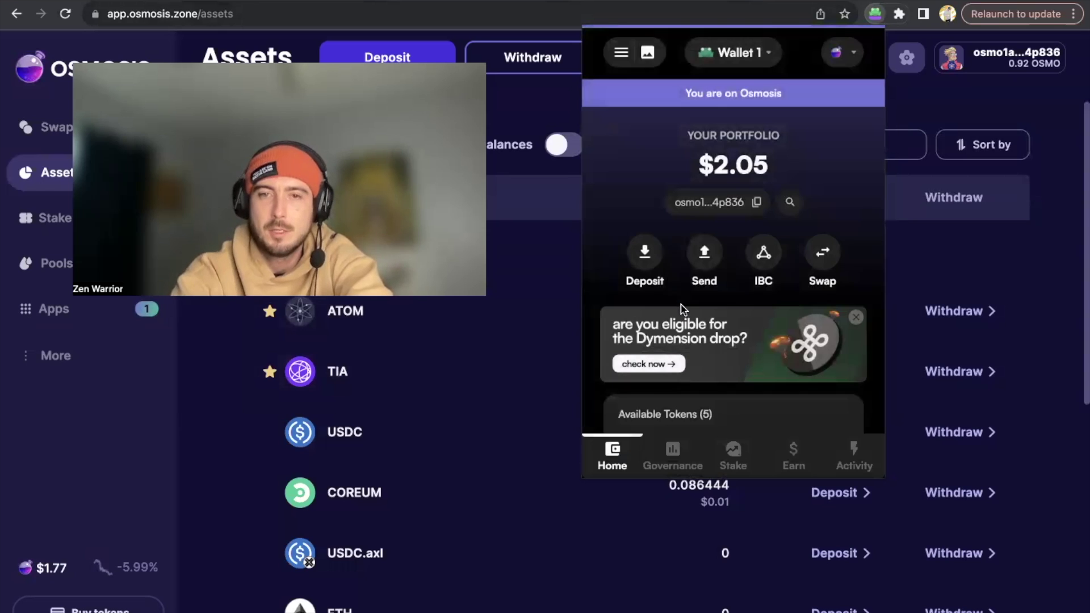
scroll(684, 318, "down", 5)
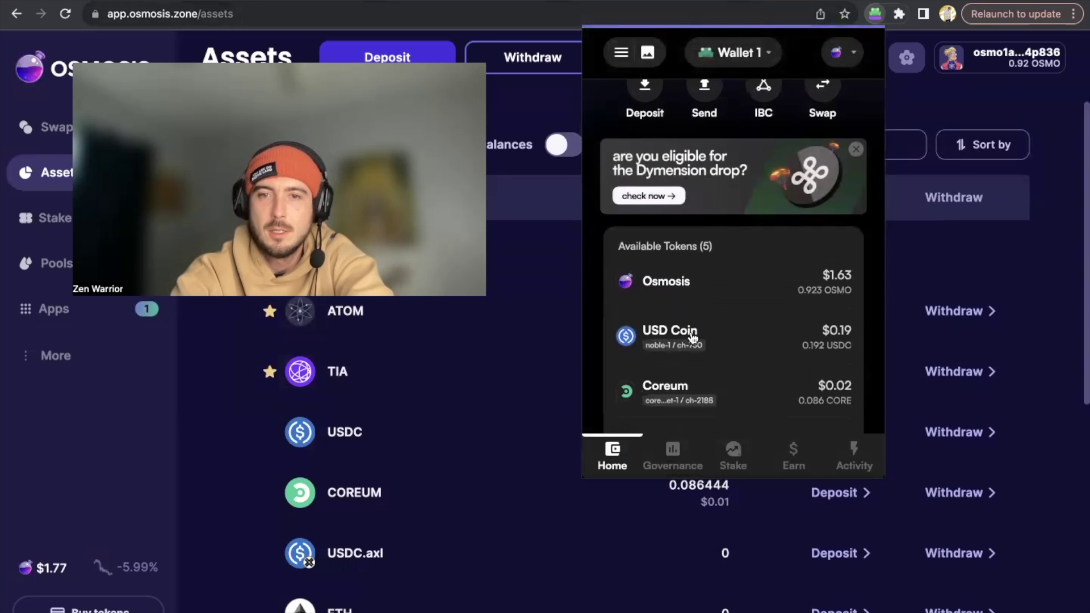
scroll(766, 176, "up", 3)
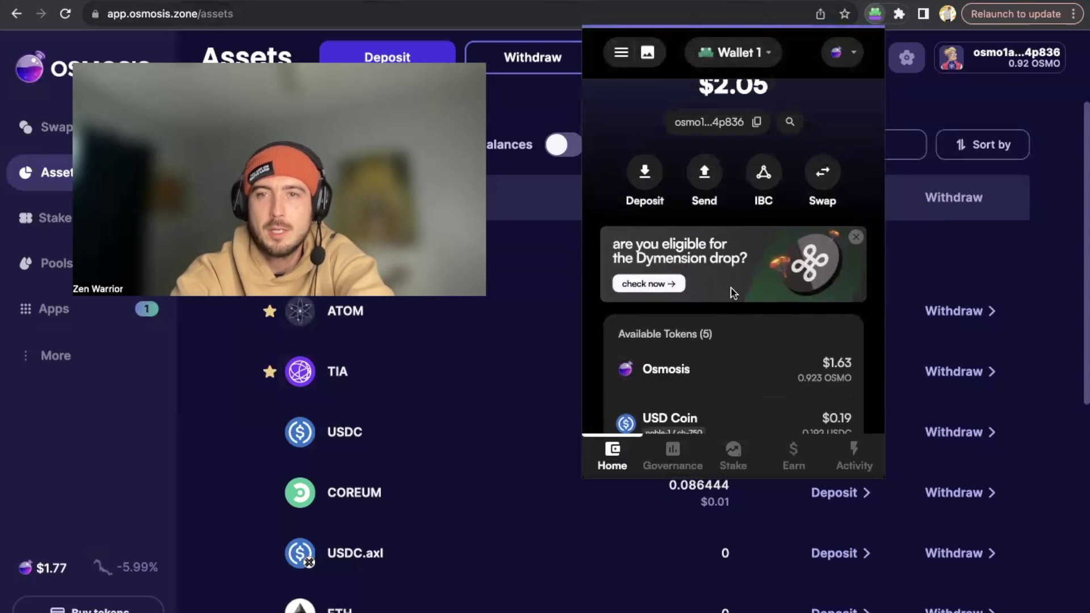
Start an IBC transfer from Osmosis and paste the copied Coreum wallet address as the recipient
left_click(760, 175)
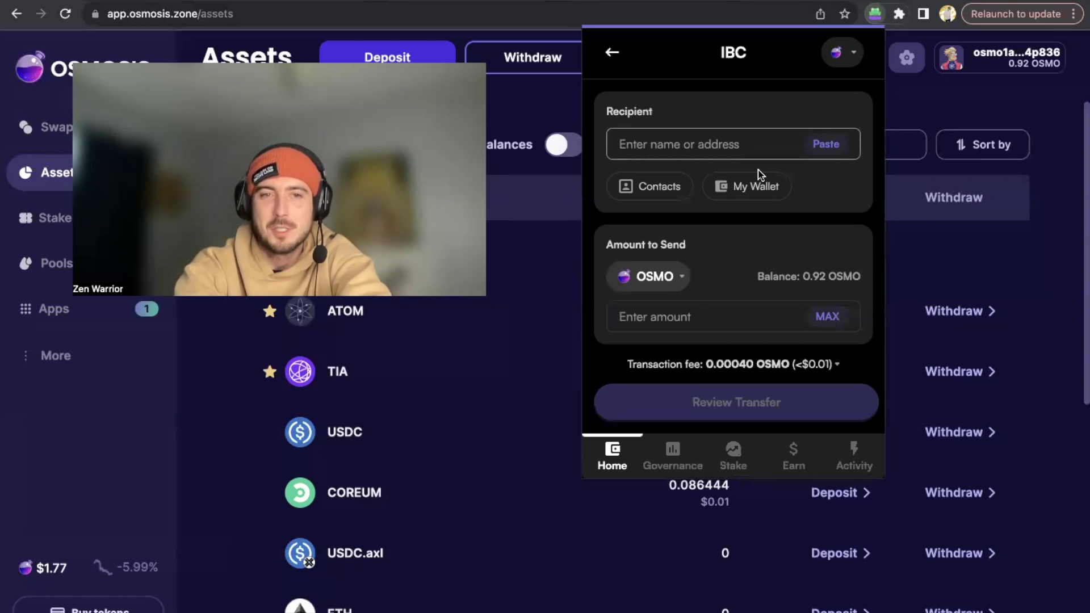
left_click(732, 146)
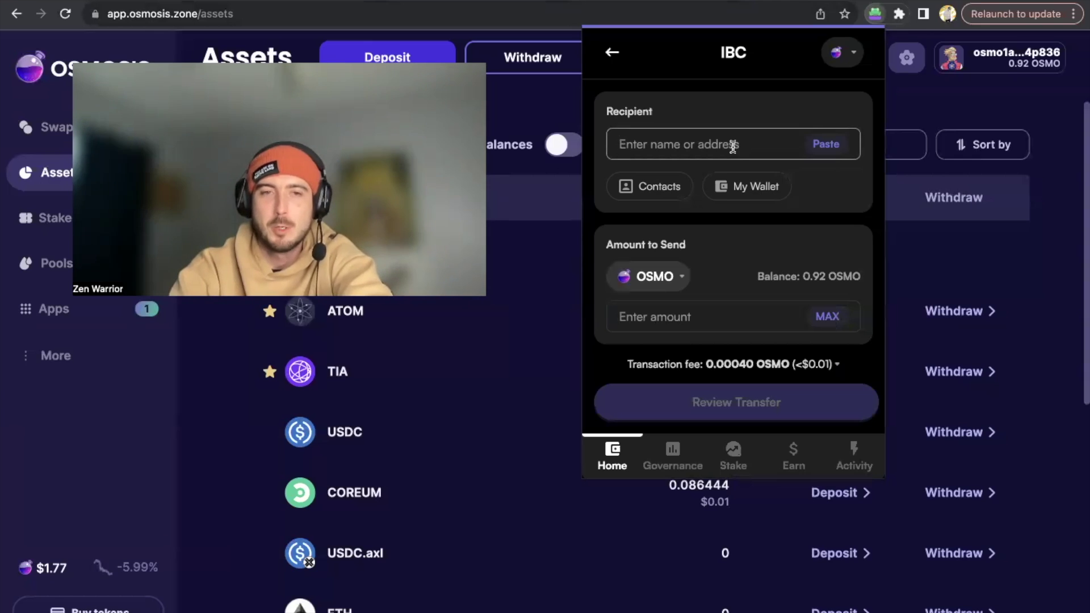
key("super+v")
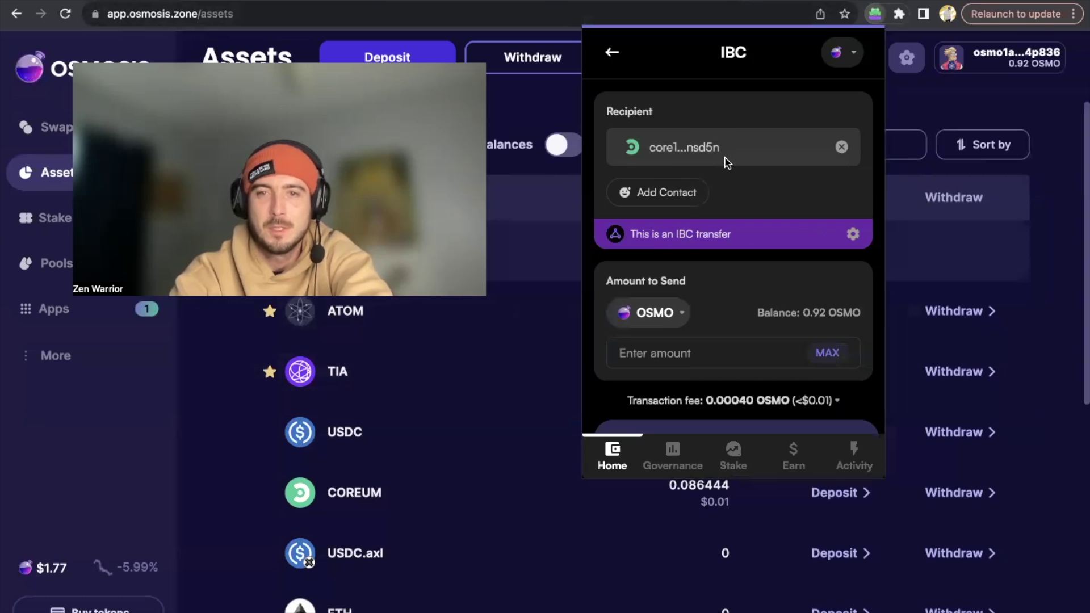
Select the Noble USD Coin (noble-1 / ch-750) as the token to send and enter the maximum amount, 0.192189 USDC
left_click(671, 312)
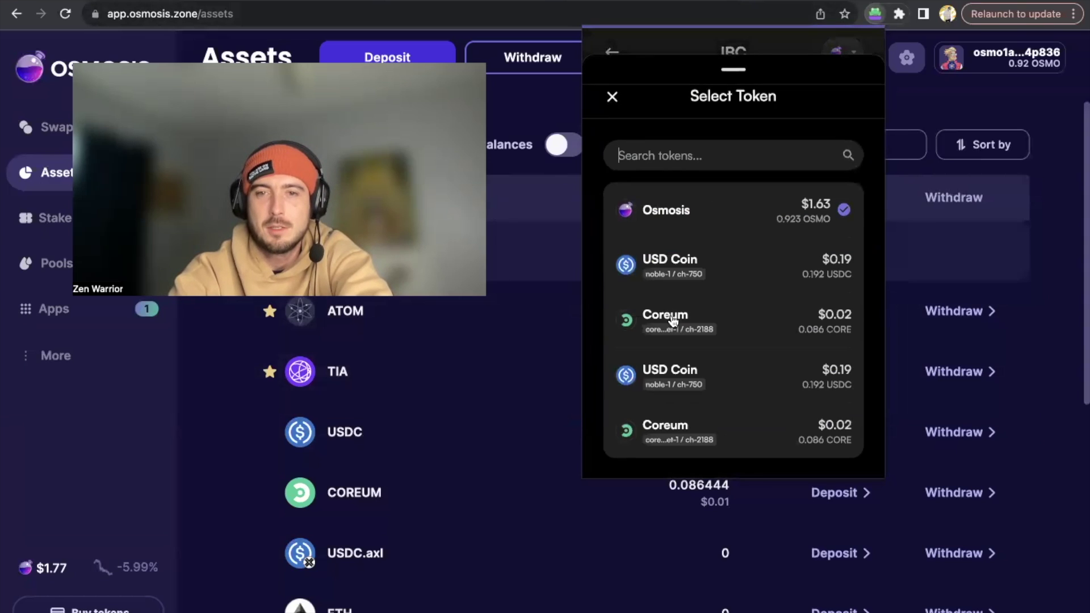
left_click(684, 274)
left_click(825, 352)
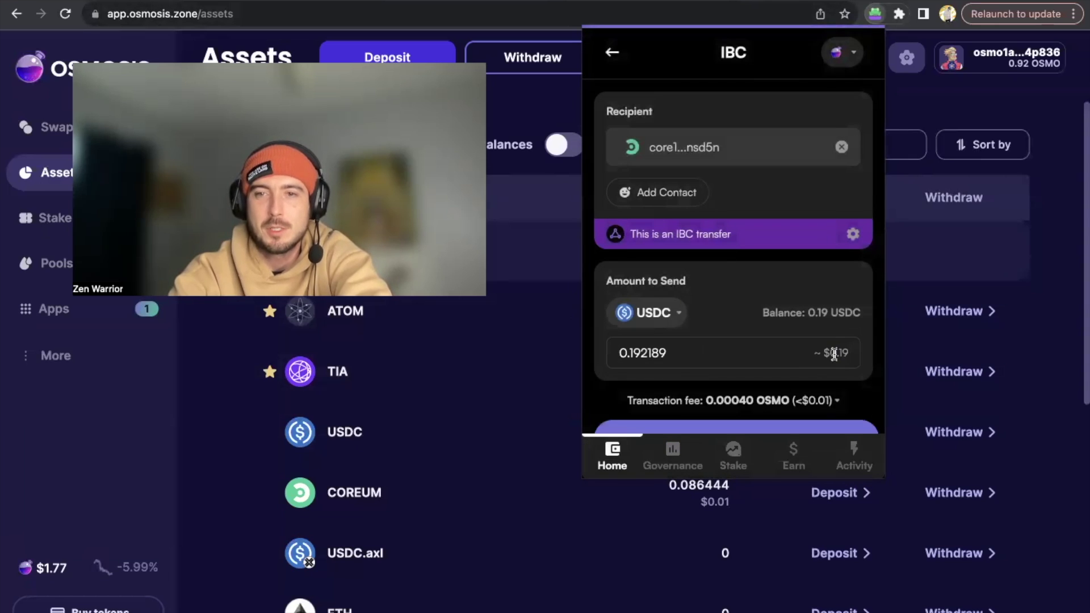
scroll(854, 376, "down", 1)
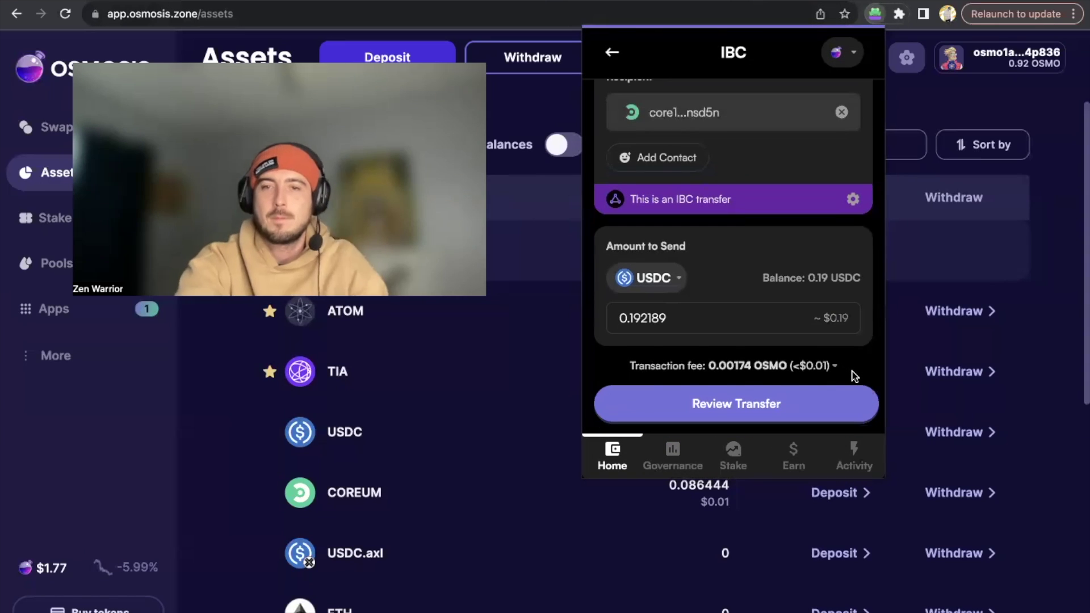
Review the IBC transfer of USDC to the Coreum address, send it without a memo, and close the transaction summary
left_click(750, 406)
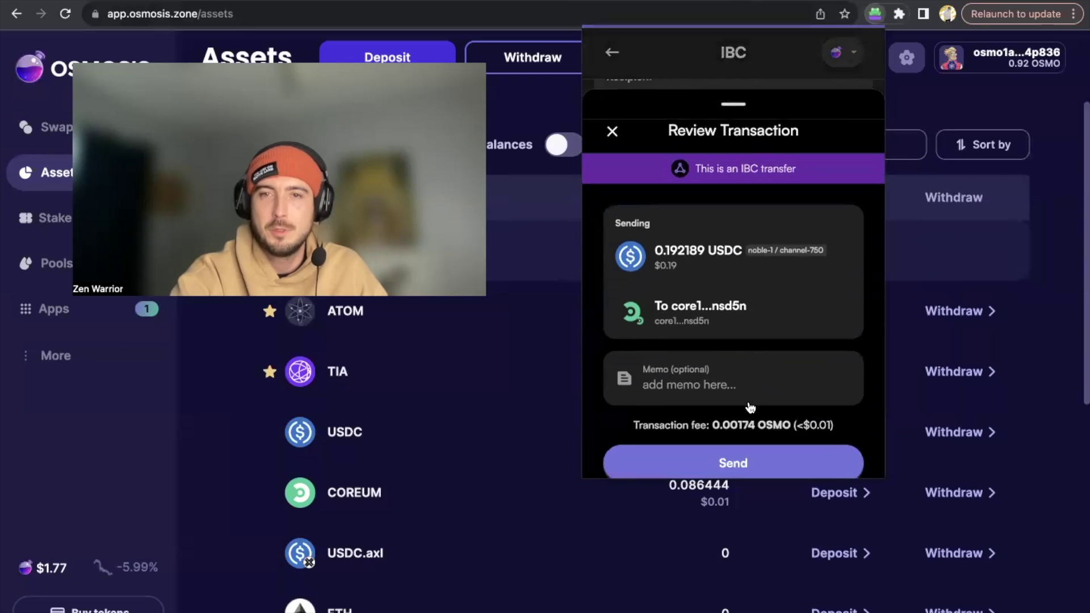
left_click(748, 442)
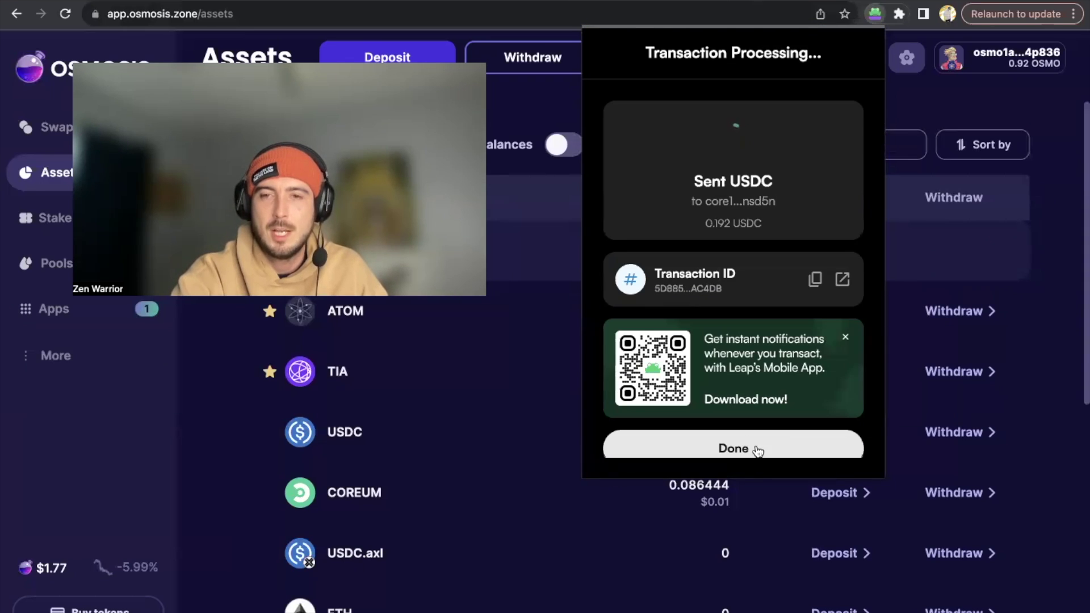
left_click(747, 450)
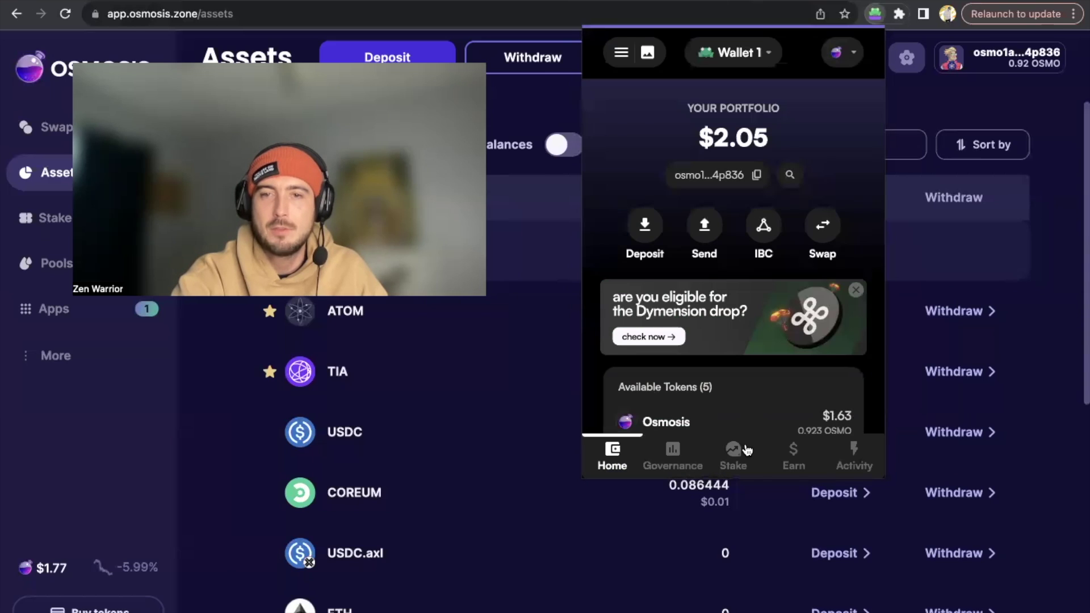
Switch the wallet to the Coreum chain not marked Added and check the USD Coin entries among its available tokens
left_click(838, 53)
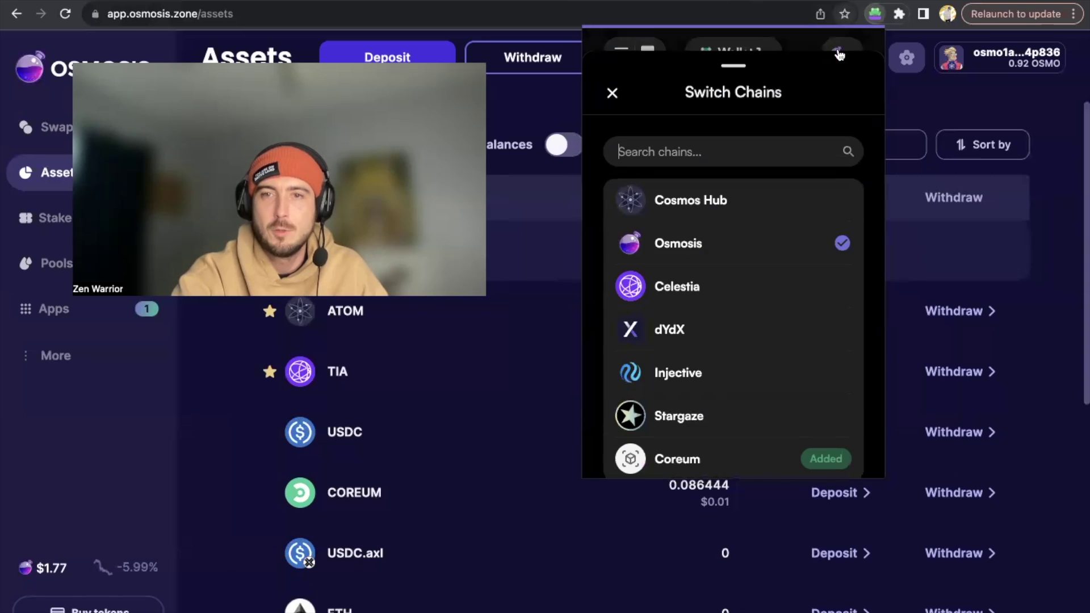
scroll(687, 318, "down", 10)
scroll(682, 320, "down", 5)
left_click(672, 350)
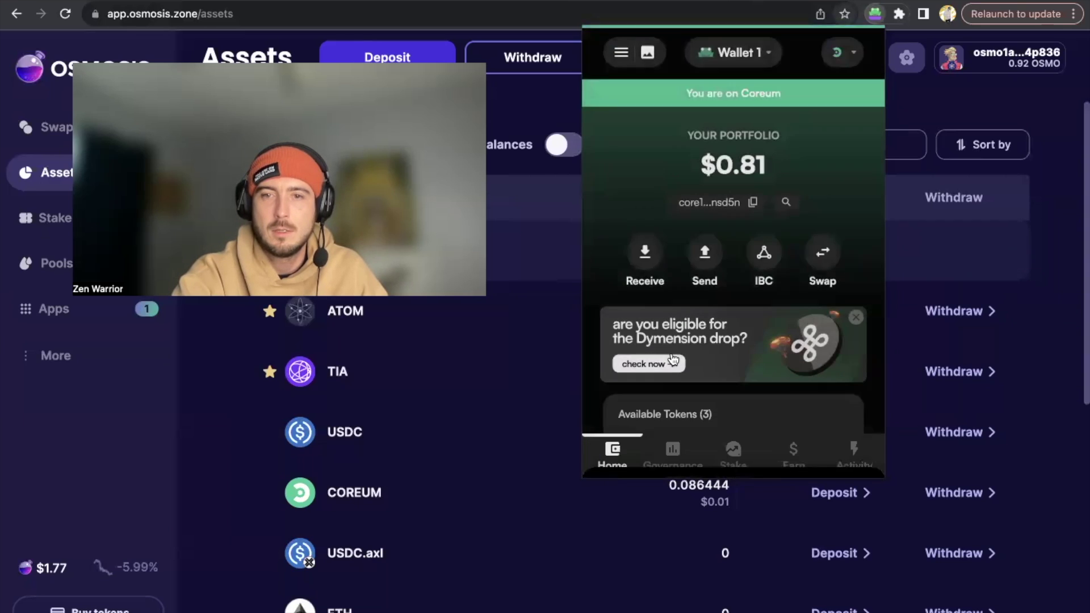
scroll(725, 397, "down", 4)
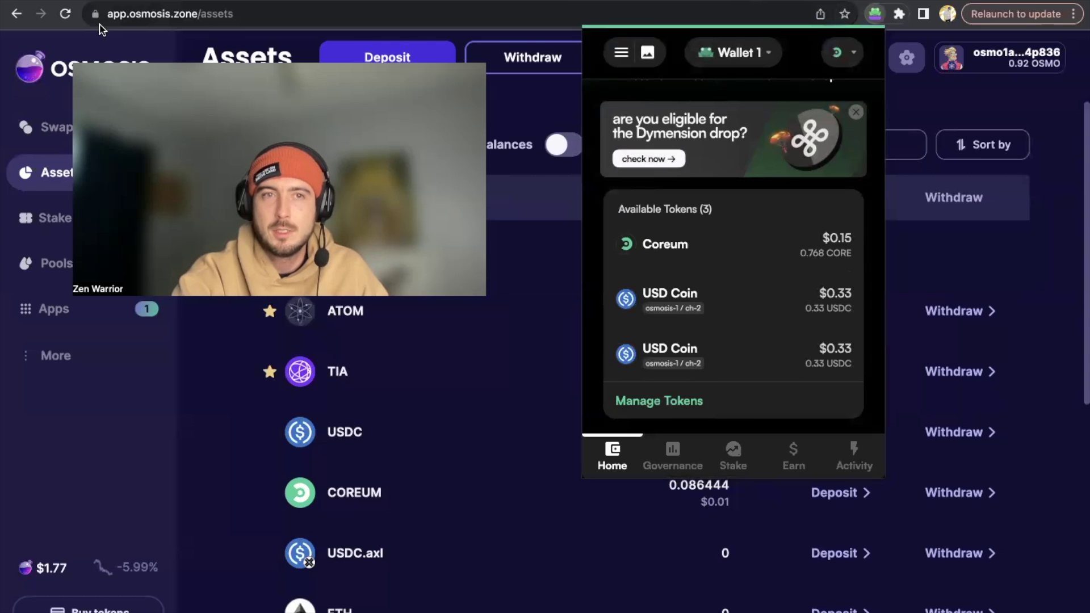
Reload the Osmosis assets page, search the wallet's chains for Coreum and switch to the one not marked Added
left_click(65, 14)
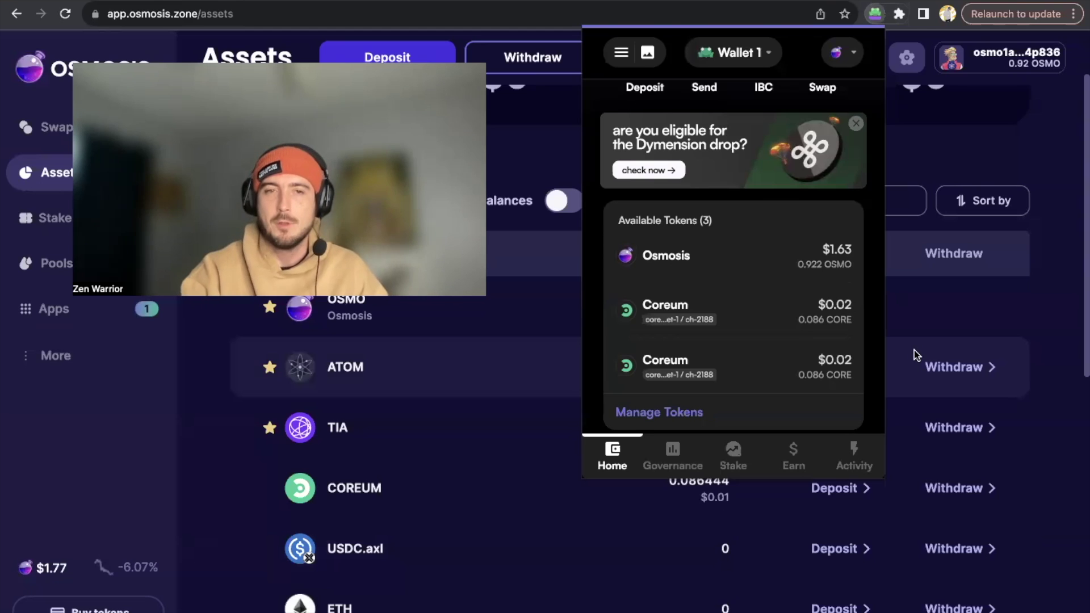
left_click(851, 54)
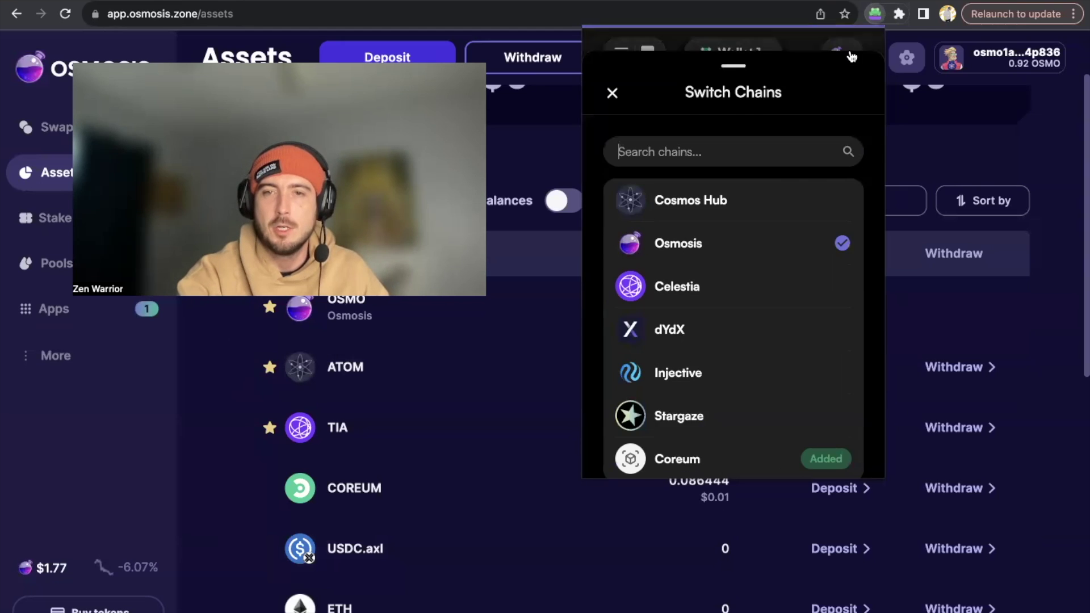
scroll(741, 267, "down", 1)
type("coreum")
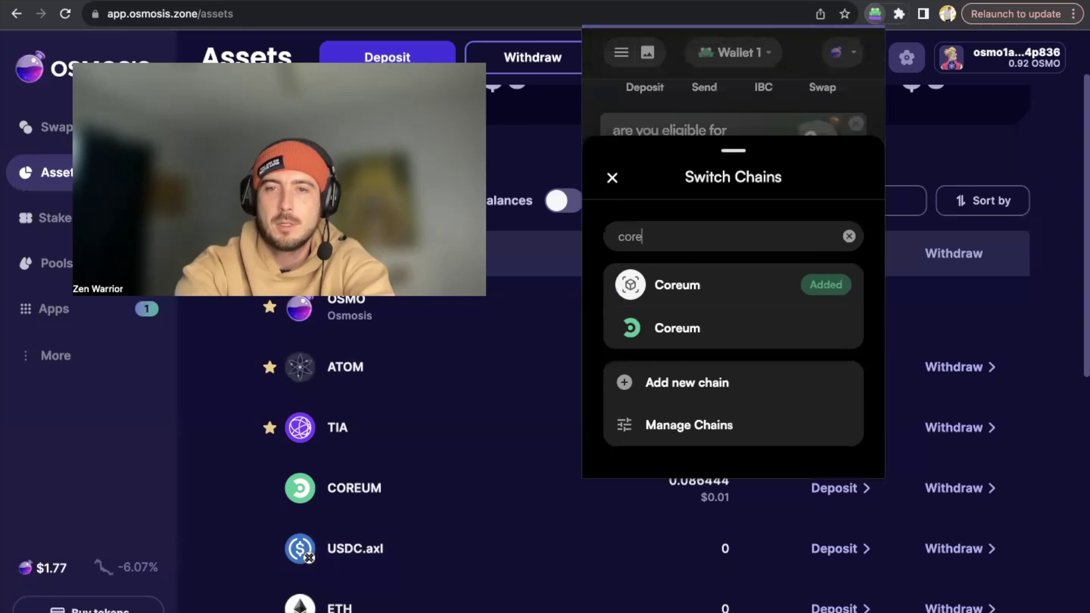
left_click(689, 338)
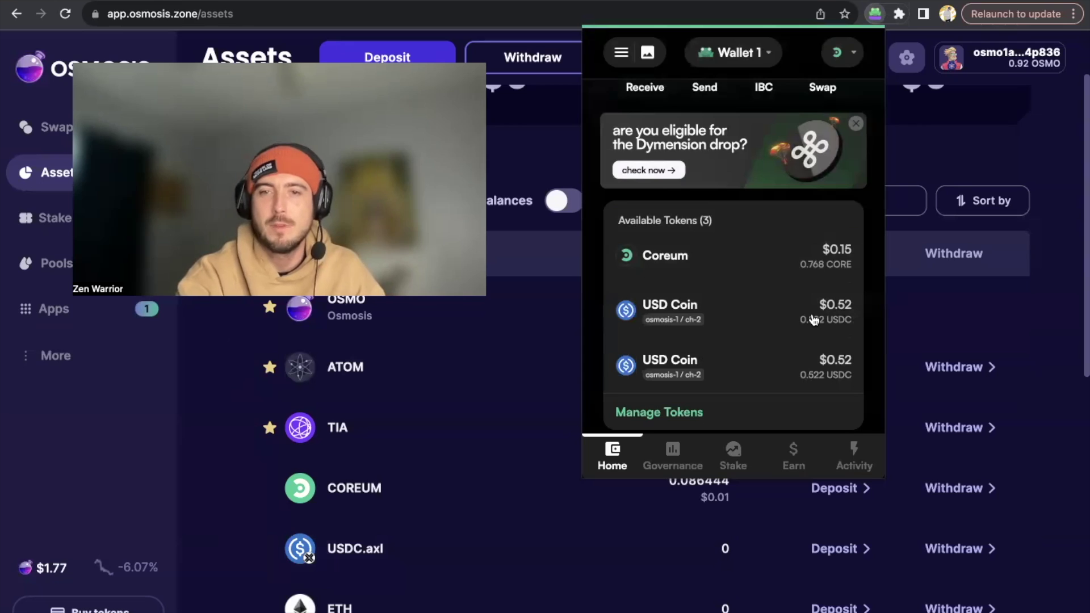
View the asset details of the first USD Coin on Coreum and return to the list of available tokens
left_click(676, 310)
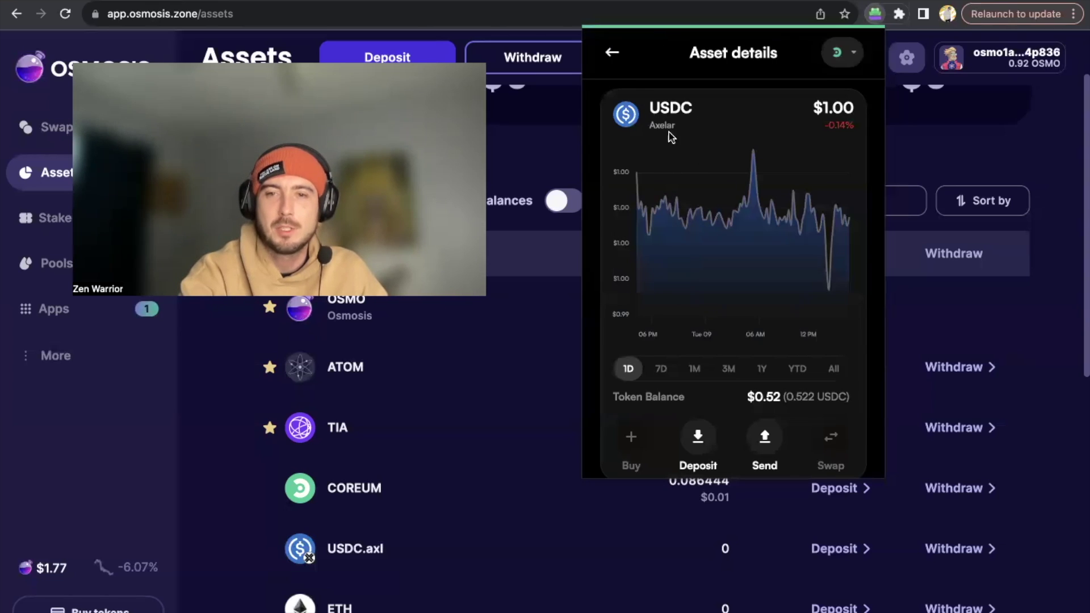
left_click(606, 51)
scroll(810, 379, "down", 3)
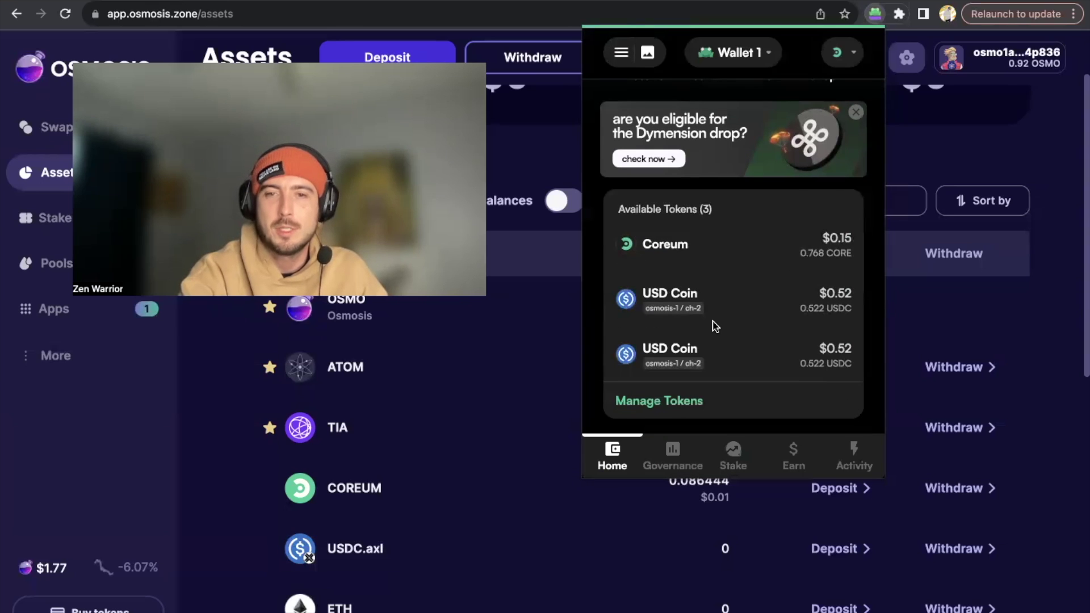